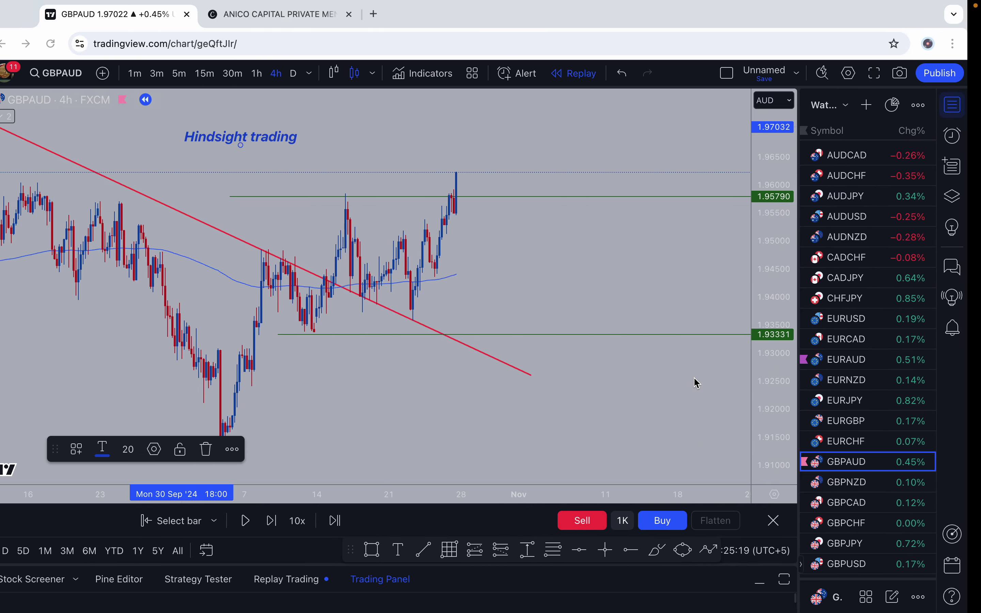
Step: Draw a trial four-point wave pattern from the swing low, then delete it
{"action": "scroll", "coordinate": [506, 407], "scroll_direction": "down", "scroll_amount": 3}
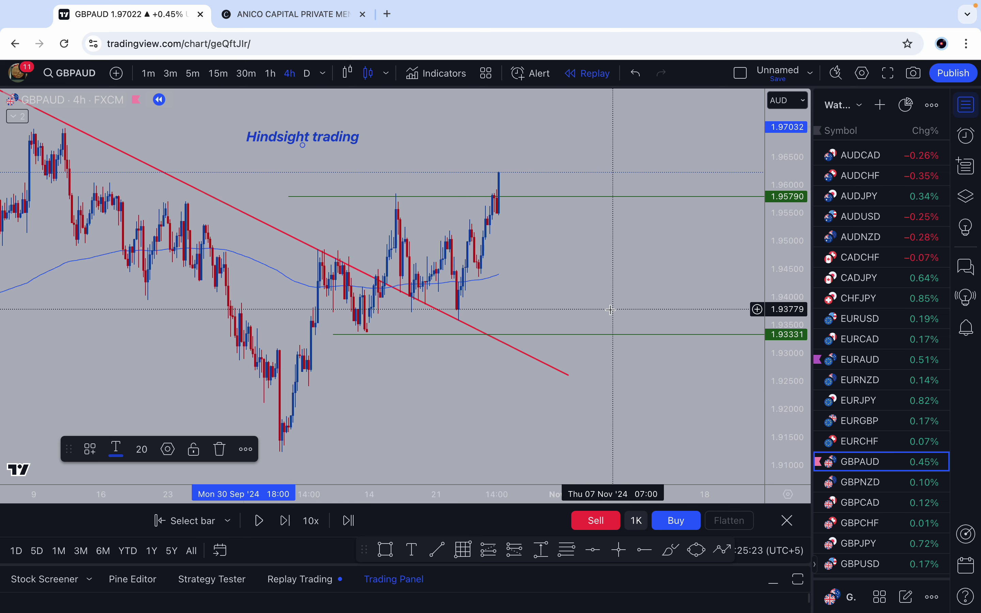
{"action": "left_click", "coordinate": [594, 308]}
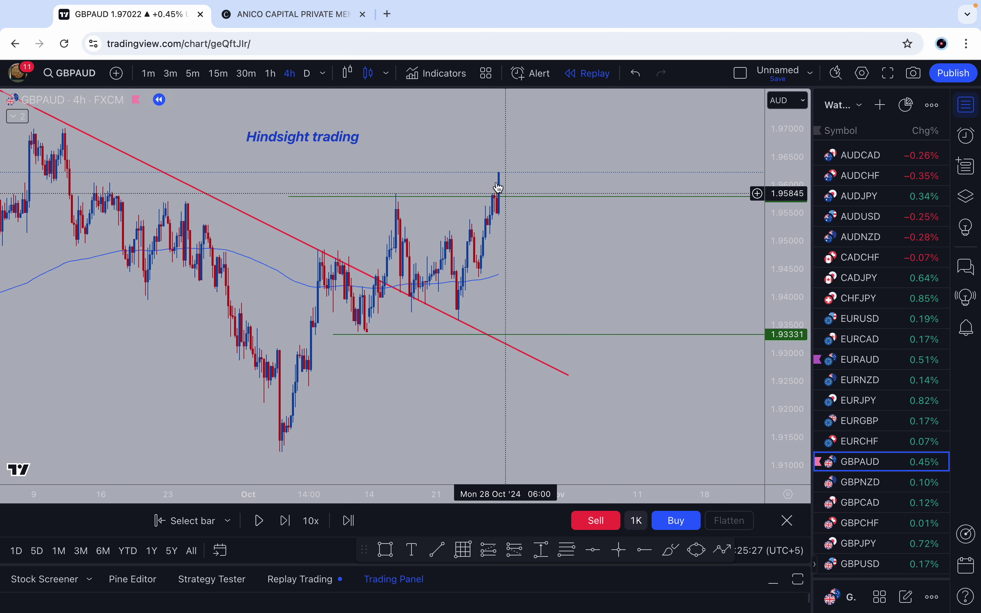
{"action": "left_click_drag", "start_coordinate": [572, 252], "coordinate": [535, 287]}
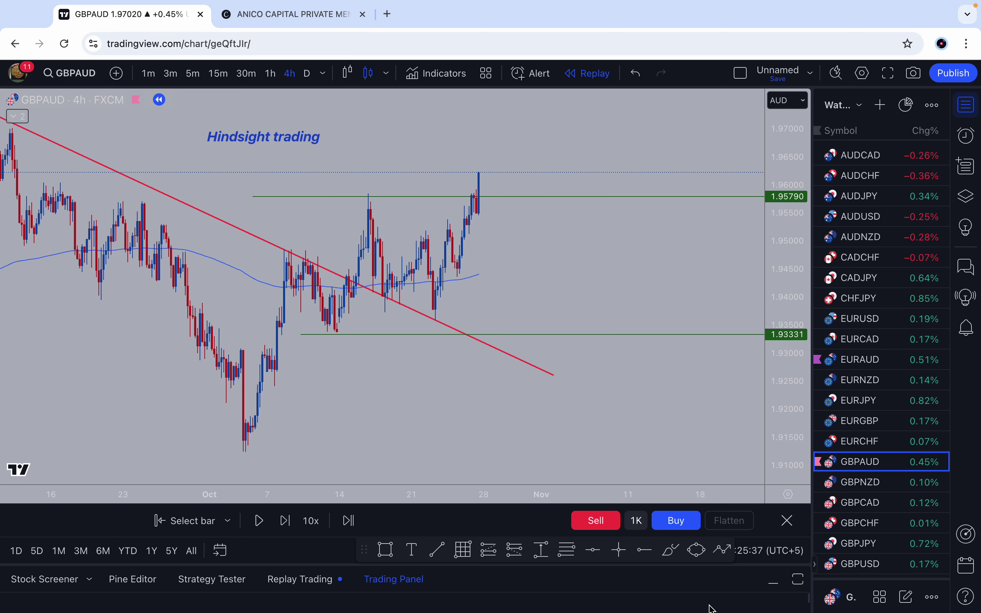
{"action": "left_click", "coordinate": [724, 550]}
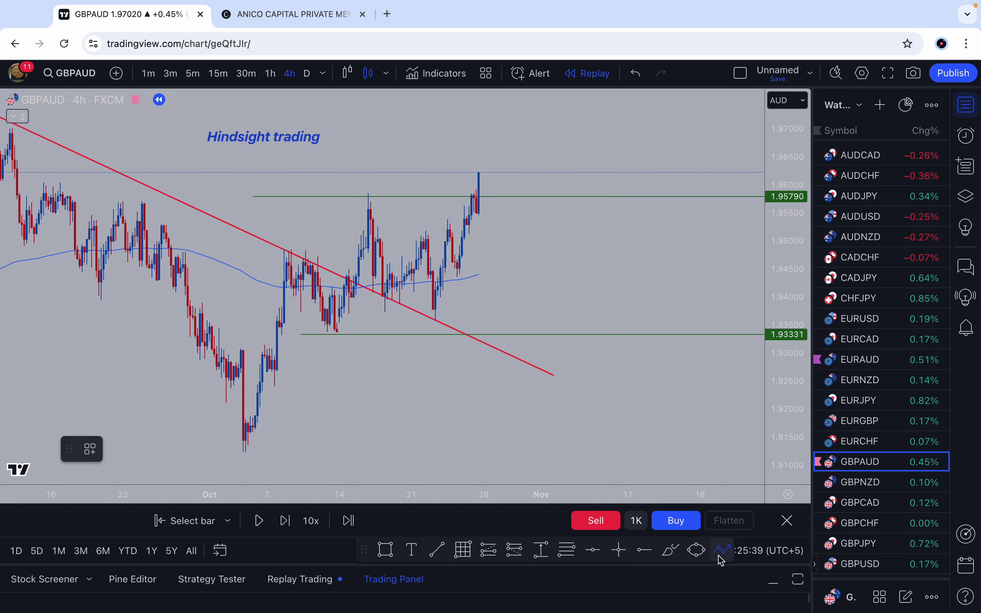
{"action": "left_click", "coordinate": [332, 336]}
{"action": "left_click", "coordinate": [368, 187]}
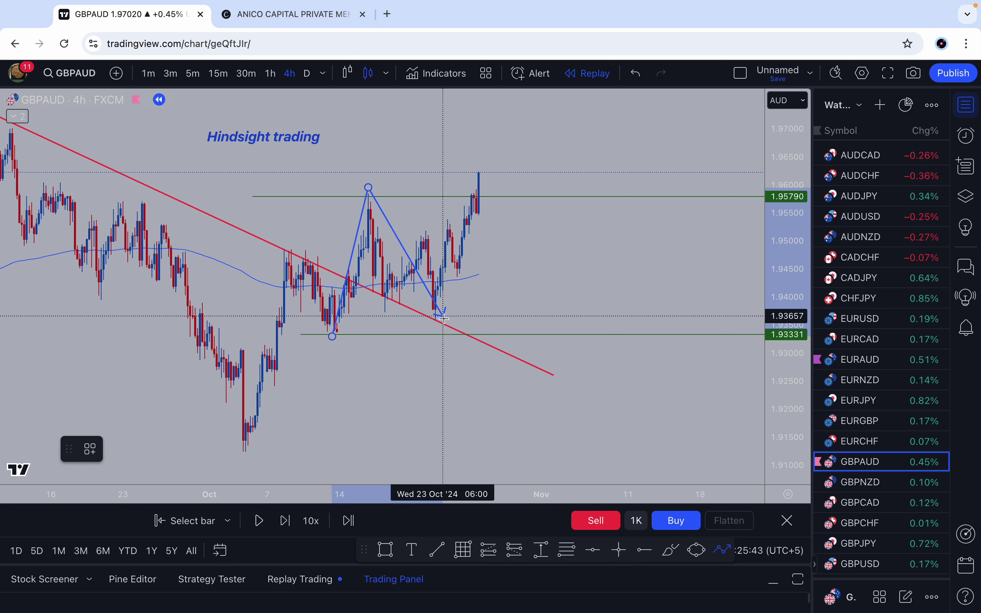
{"action": "left_click", "coordinate": [441, 321]}
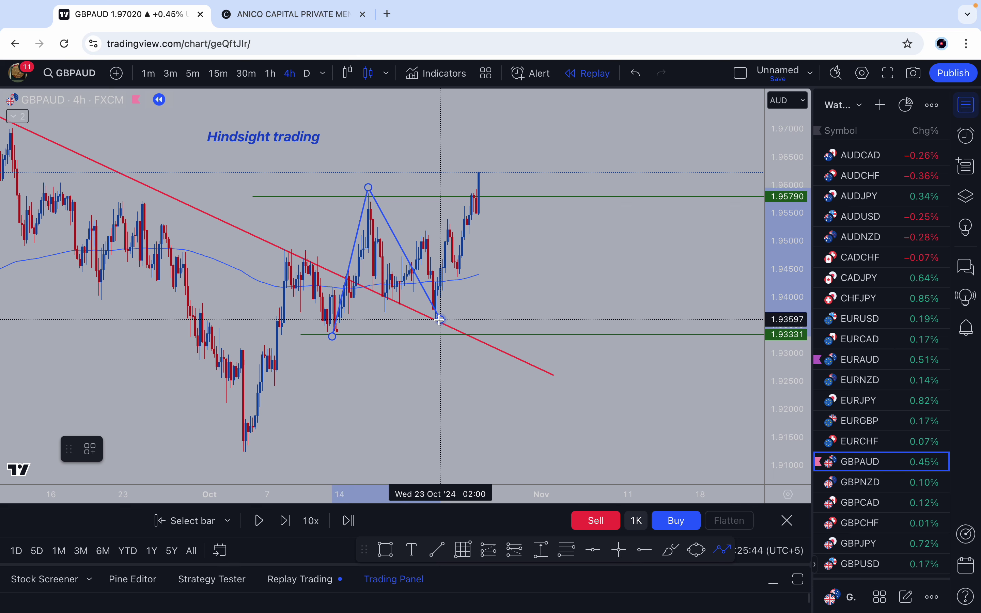
{"action": "left_click", "coordinate": [477, 172]}
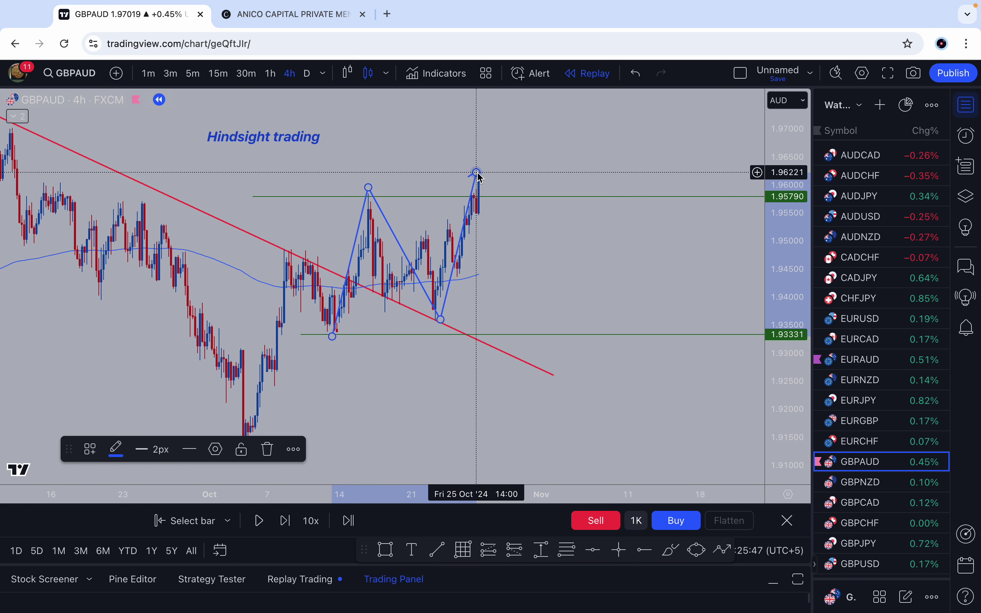
{"action": "key", "text": "Delete"}
Step: Start another wave pattern from the swing high, then cancel it unfinished
{"action": "scroll", "coordinate": [478, 175], "scroll_direction": "up", "scroll_amount": 2}
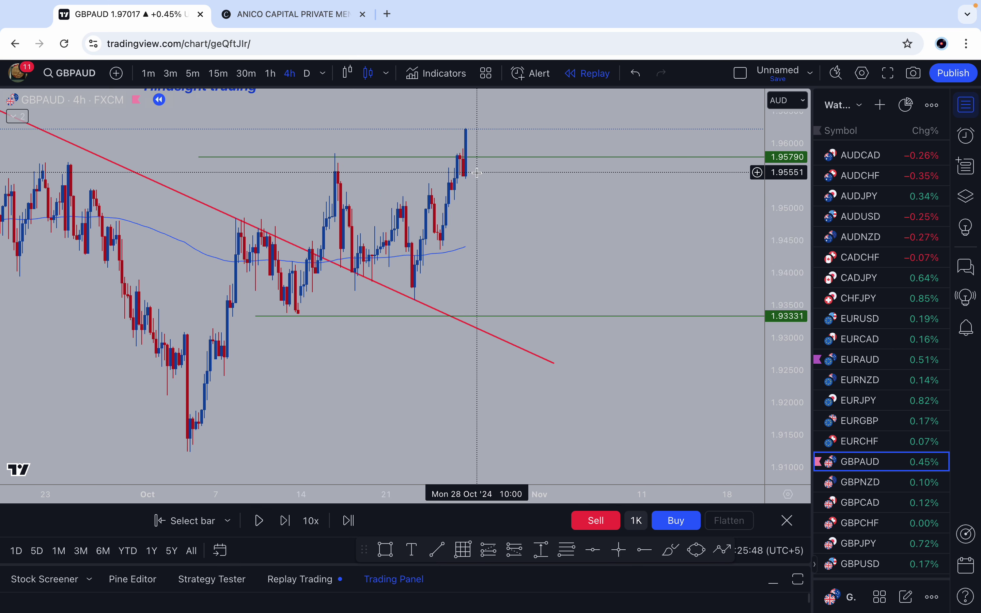
{"action": "left_click", "coordinate": [724, 551]}
{"action": "left_click", "coordinate": [255, 242]}
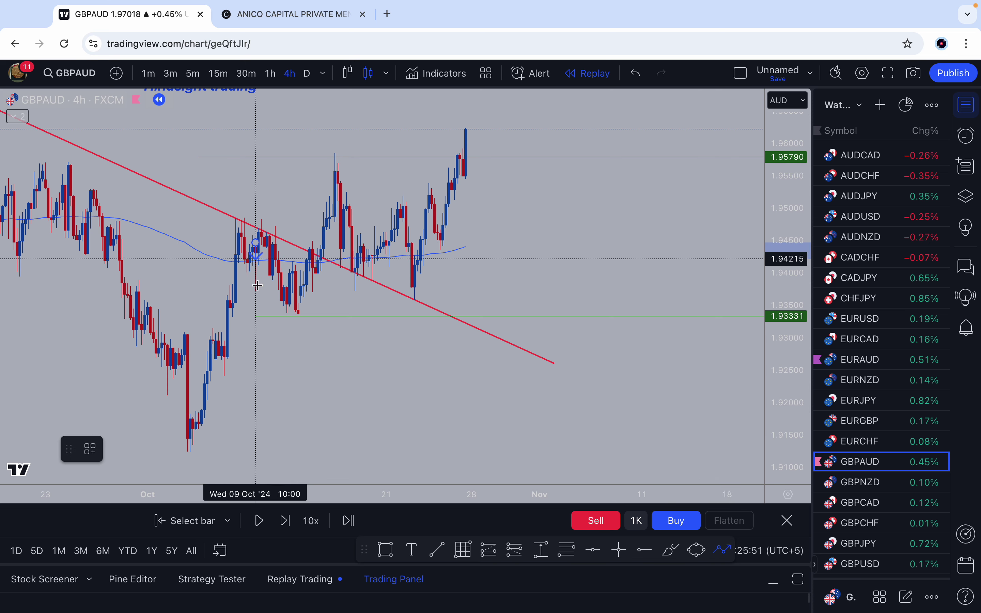
{"action": "left_click", "coordinate": [295, 314]}
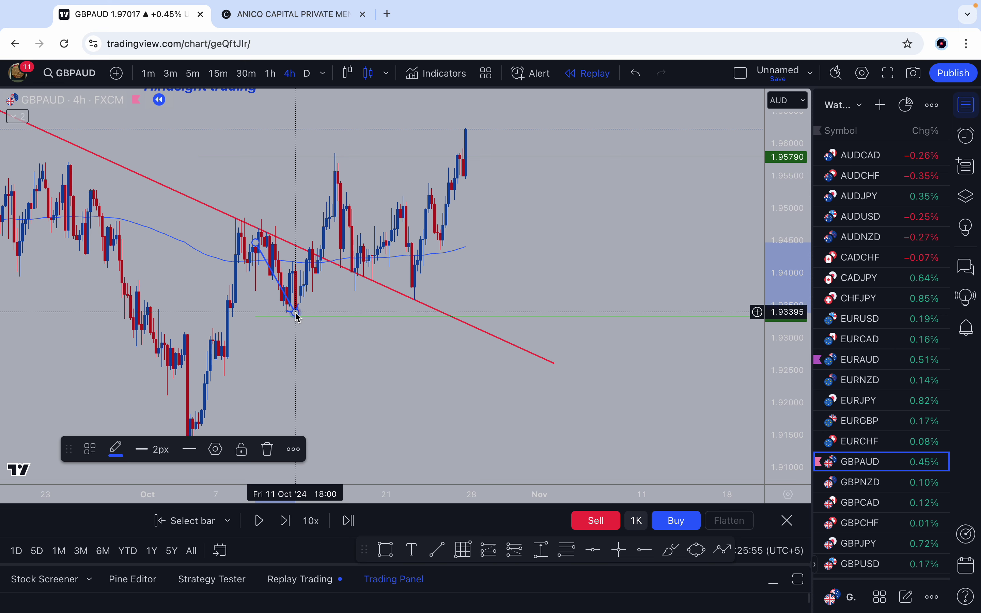
{"action": "key", "text": "Escape"}
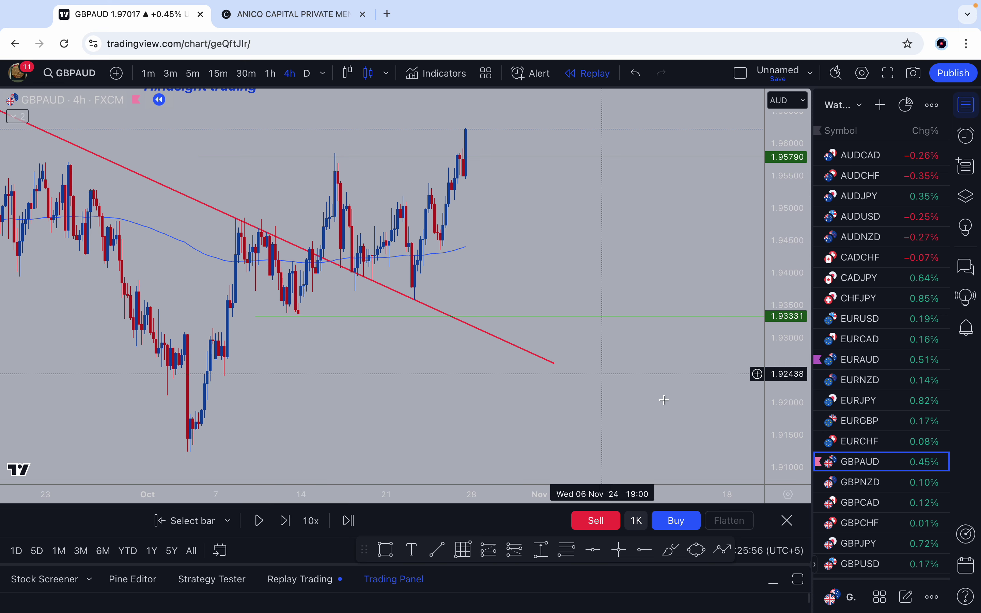
Step: Draw a five-point wave pattern from the early October high, then remove it
{"action": "left_click", "coordinate": [725, 551]}
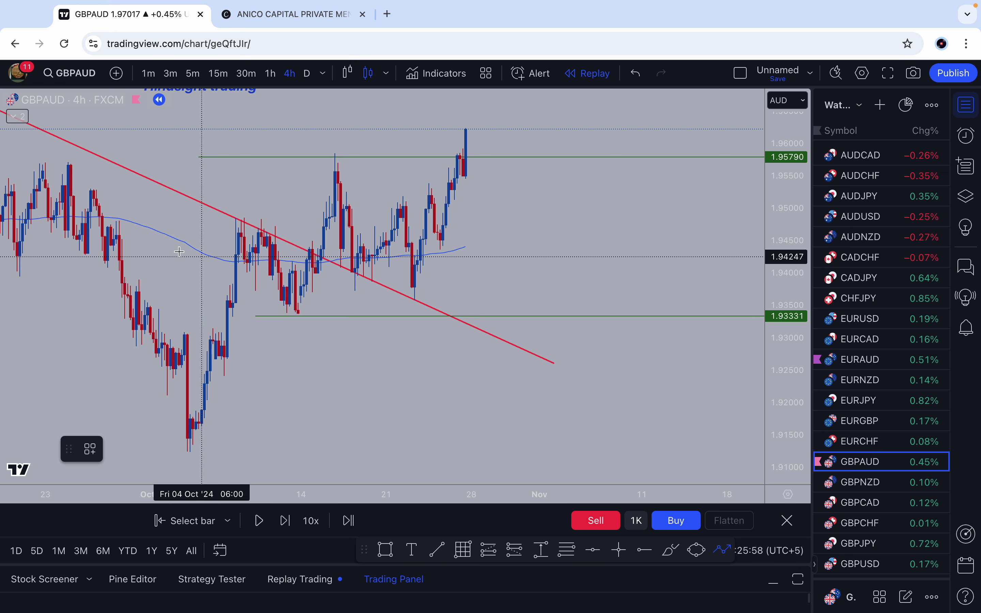
{"action": "left_click", "coordinate": [258, 234]}
{"action": "left_click", "coordinate": [301, 318]}
{"action": "left_click", "coordinate": [341, 166]}
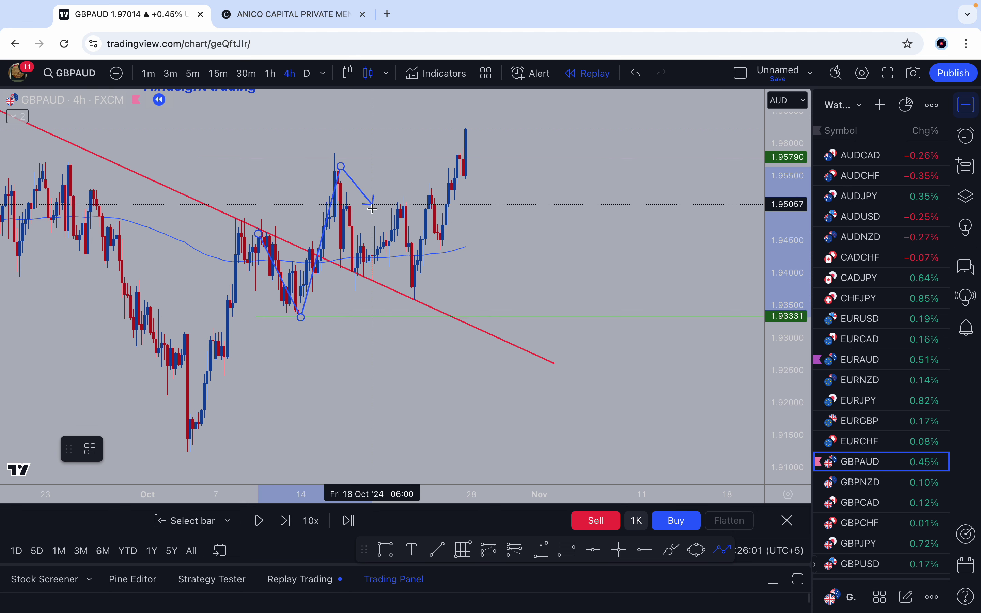
{"action": "left_click", "coordinate": [412, 282]}
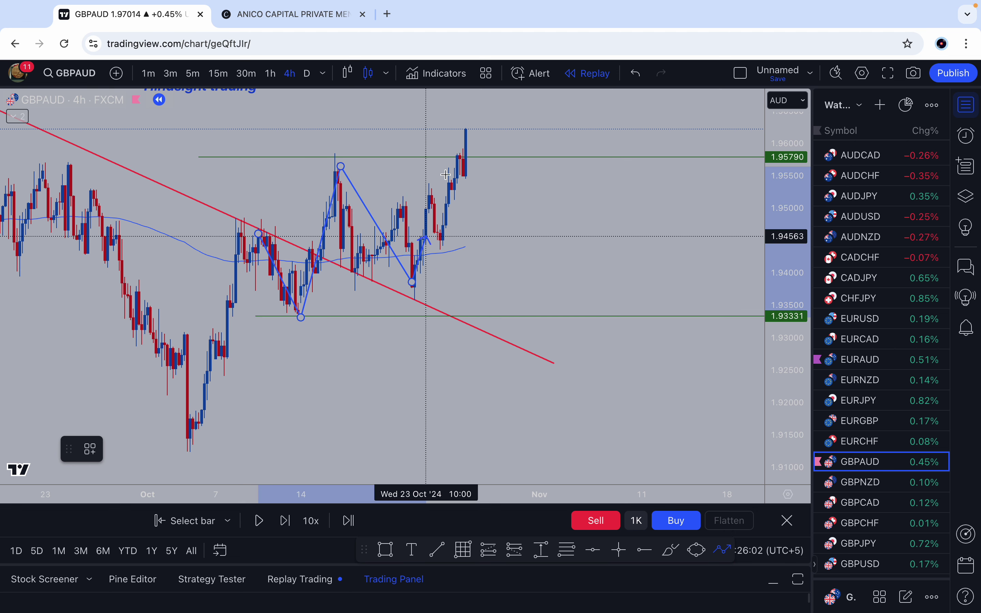
{"action": "left_click", "coordinate": [466, 126]}
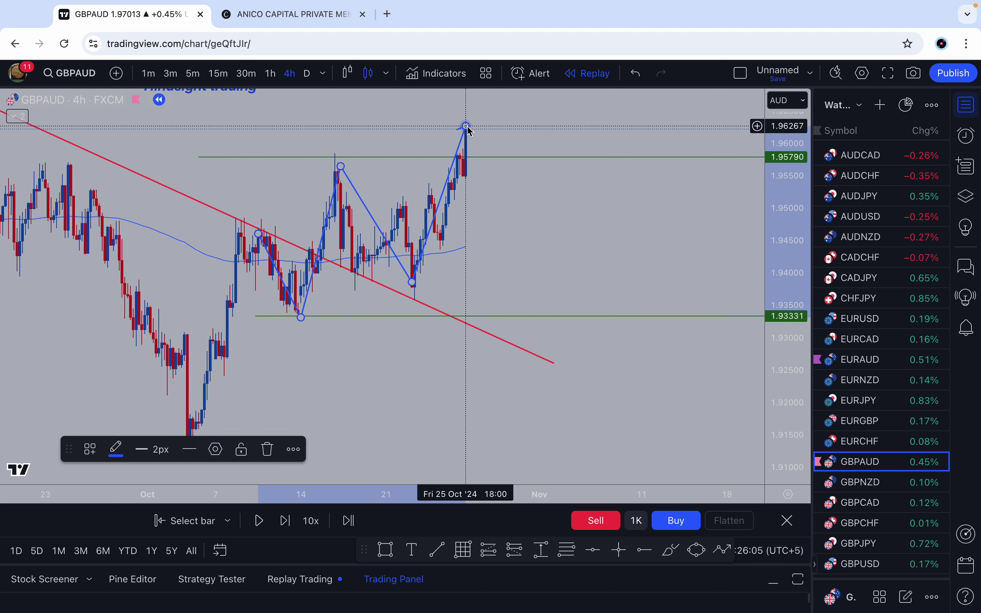
{"action": "key", "text": "Delete"}
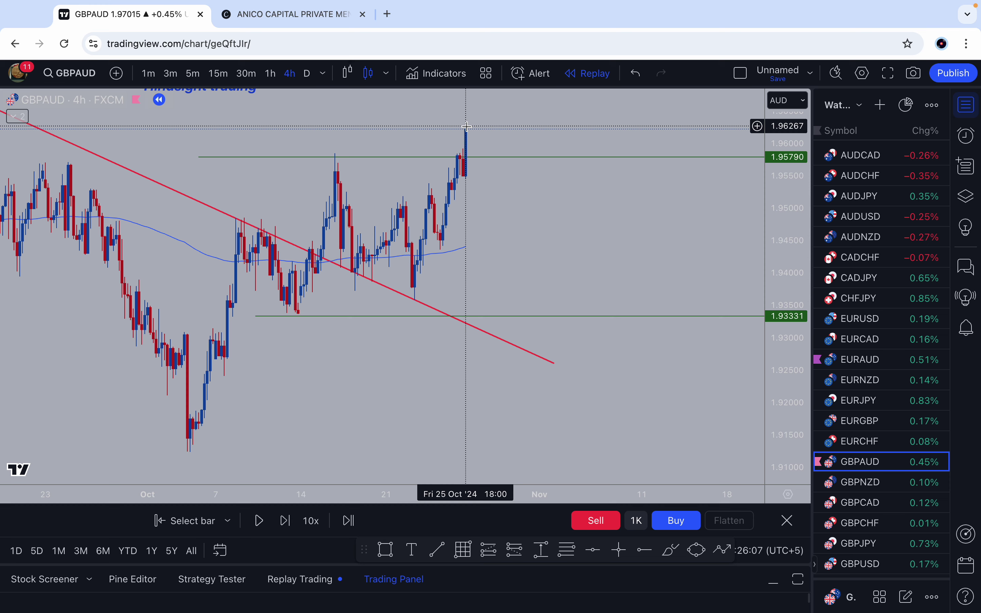
Step: Extend the lower green level further left and move the upper green level to 1.95825
{"action": "left_click_drag", "start_coordinate": [256, 316], "coordinate": [230, 316]}
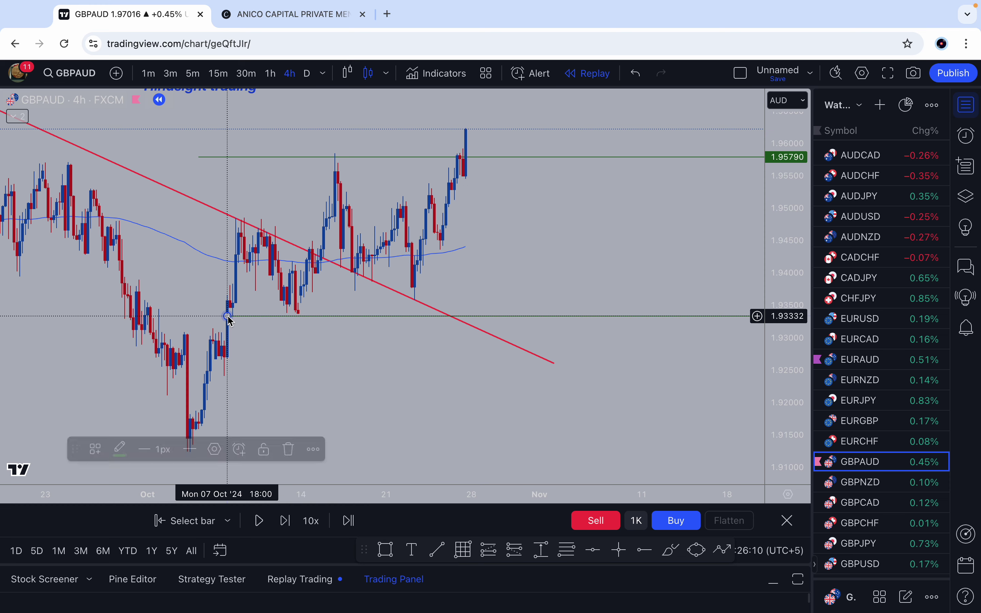
{"action": "left_click", "coordinate": [199, 157]}
{"action": "left_click", "coordinate": [553, 258]}
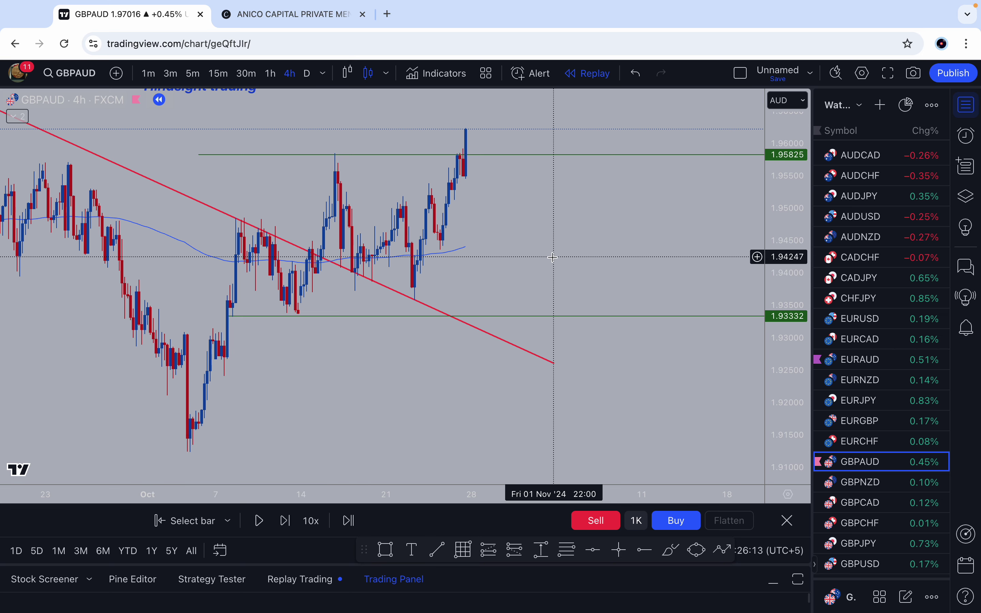
{"action": "scroll", "coordinate": [553, 257], "scroll_direction": "left", "scroll_amount": 3}
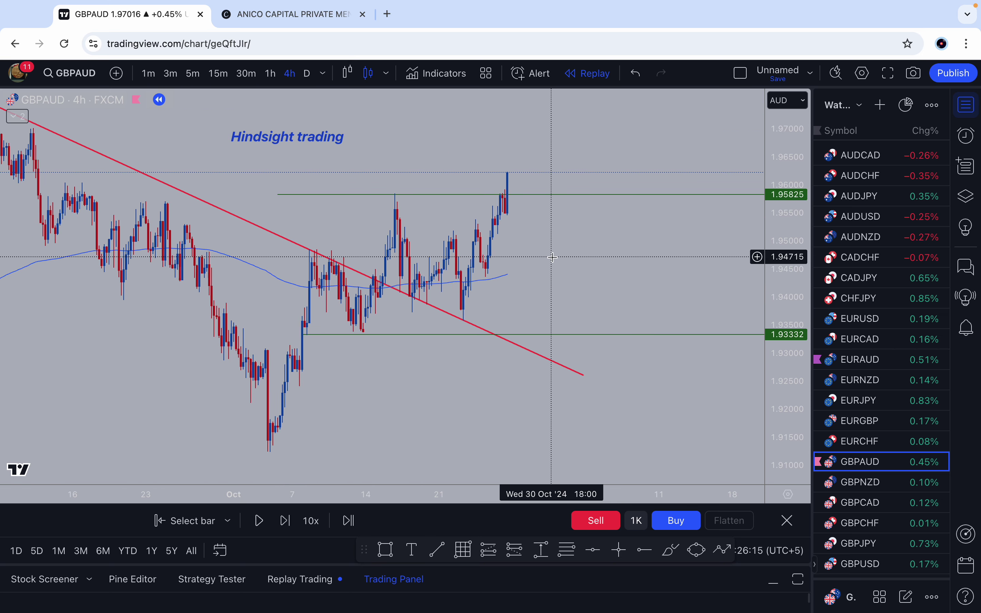
{"action": "scroll", "coordinate": [367, 325], "scroll_direction": "left", "scroll_amount": 5}
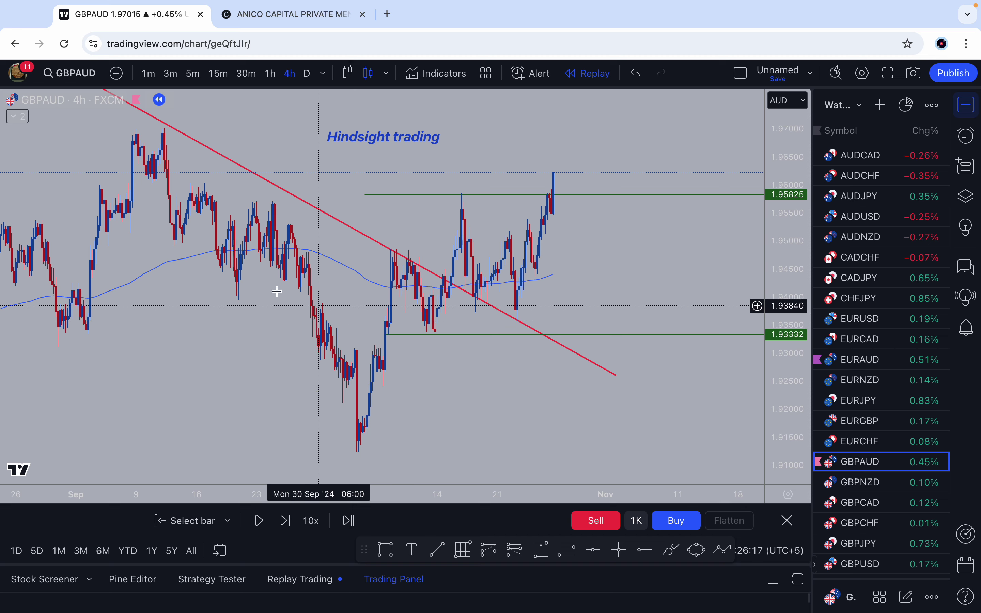
{"action": "scroll", "coordinate": [372, 262], "scroll_direction": "down", "scroll_amount": 2}
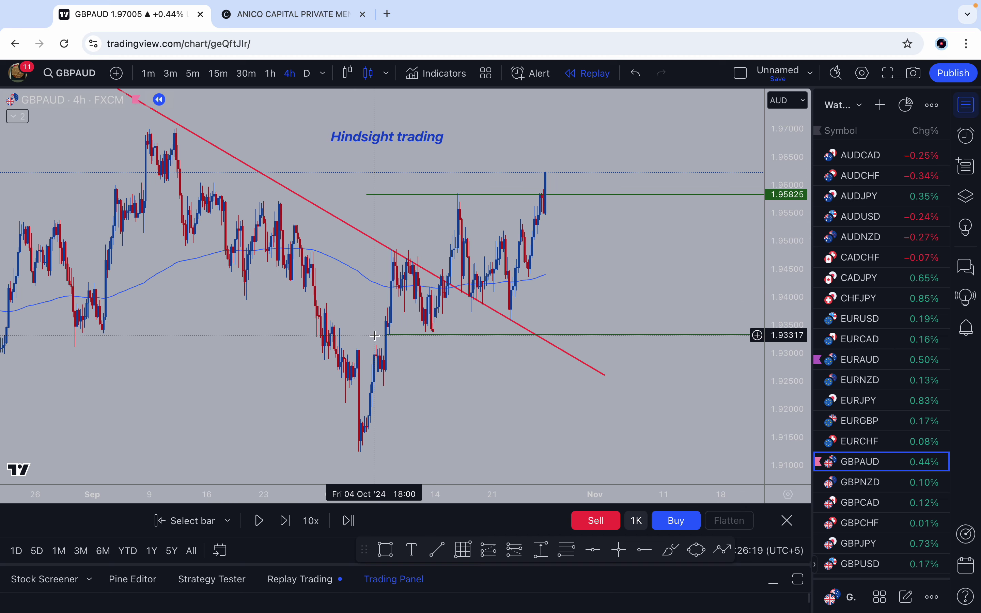
{"action": "scroll", "coordinate": [446, 272], "scroll_direction": "up", "scroll_amount": 3}
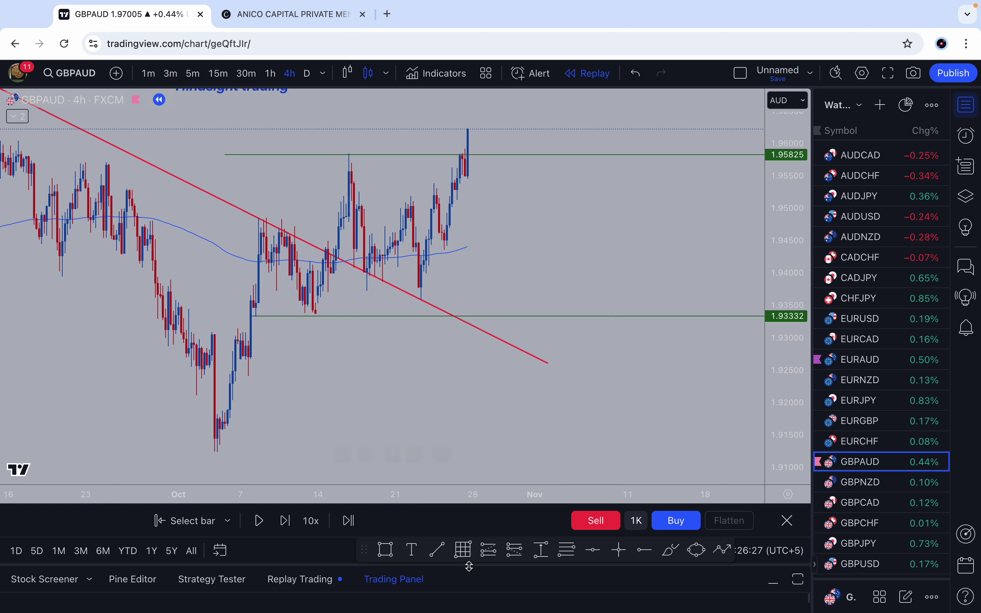
Step: Add a text label reading 'moves in waves' below the candles
{"action": "left_click", "coordinate": [412, 550]}
{"action": "left_click", "coordinate": [396, 413]}
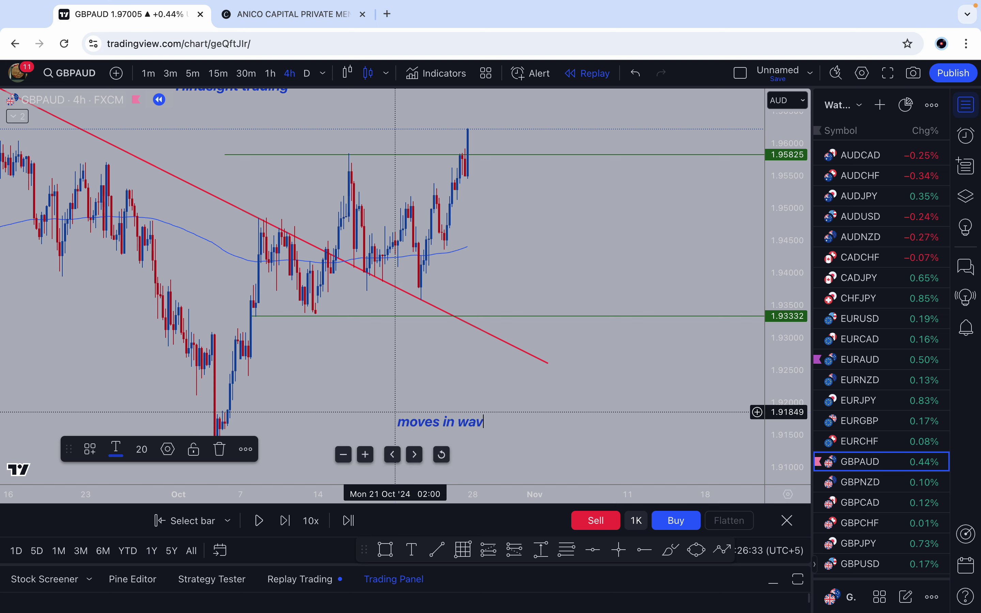
{"action": "type", "text": "moves in waves"}
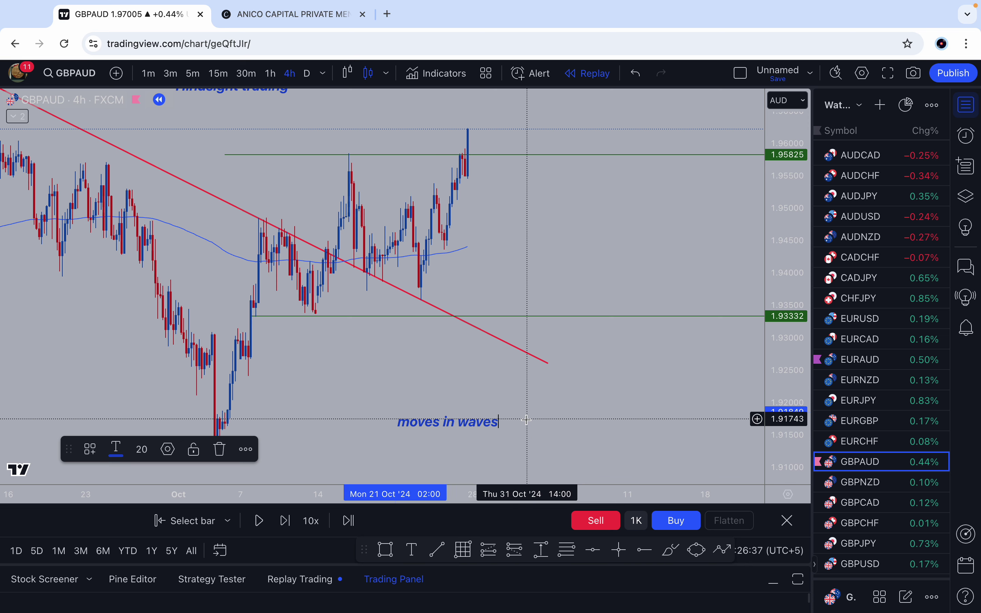
Step: Select the 'moves in waves' text note and delete it
{"action": "left_click", "coordinate": [527, 419]}
{"action": "left_click", "coordinate": [470, 421]}
{"action": "key", "text": "Delete"}
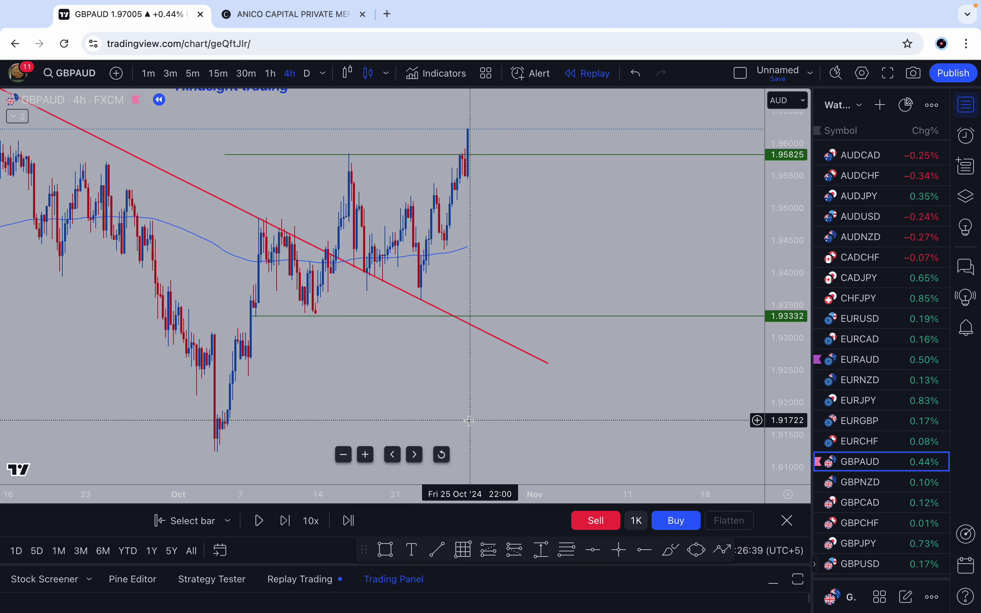
{"action": "scroll", "coordinate": [511, 381], "scroll_direction": "up", "scroll_amount": 2}
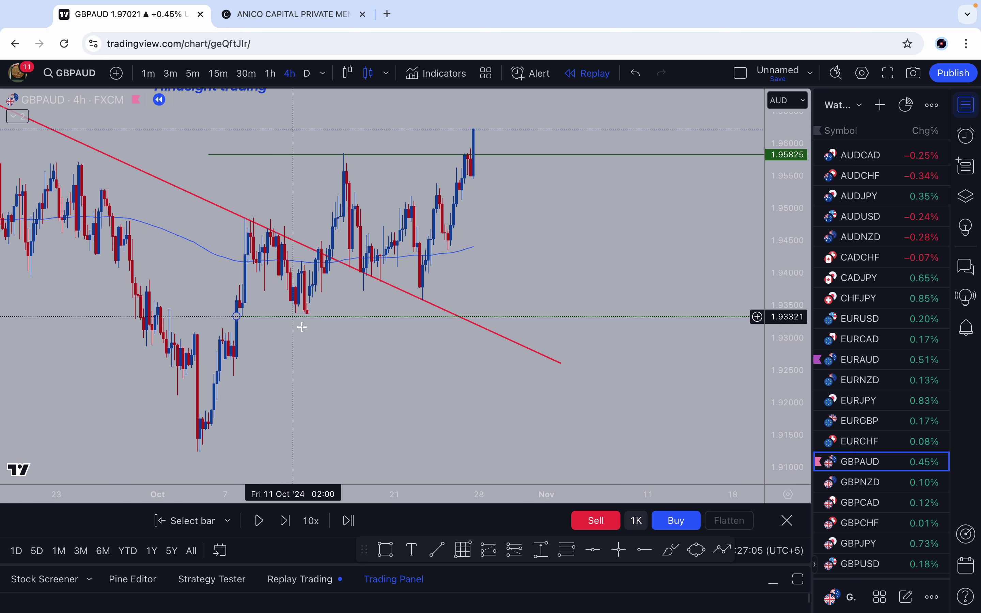
{"action": "left_click", "coordinate": [728, 549]}
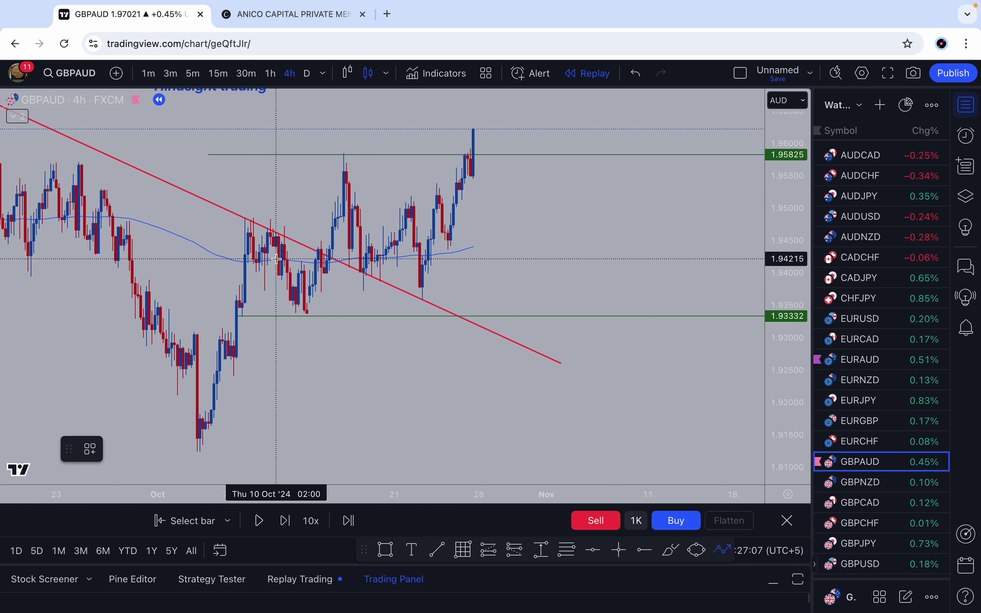
{"action": "left_click", "coordinate": [274, 234]}
{"action": "left_click", "coordinate": [301, 320]}
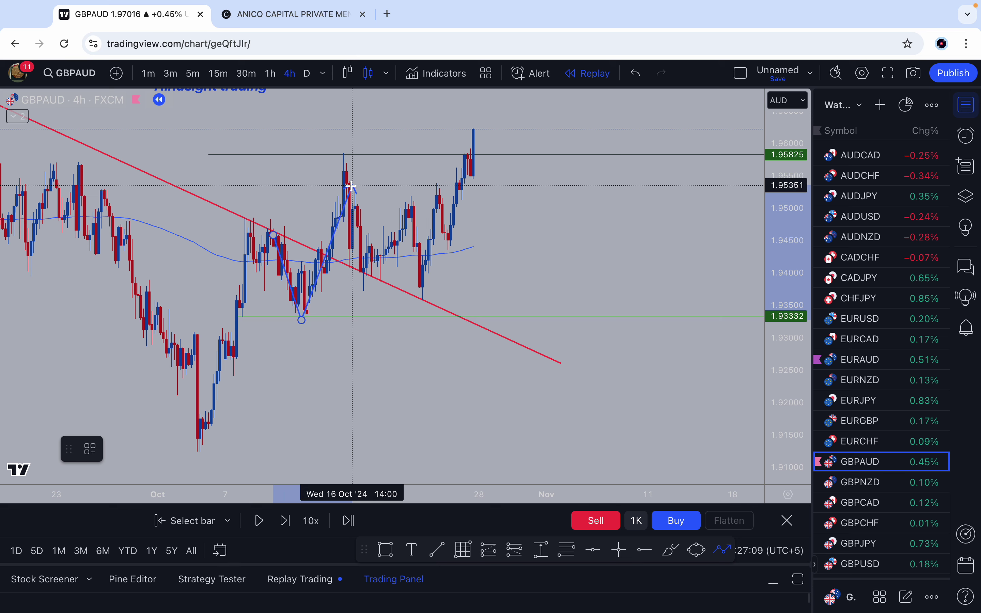
{"action": "left_click", "coordinate": [347, 164]}
{"action": "left_click", "coordinate": [420, 291]}
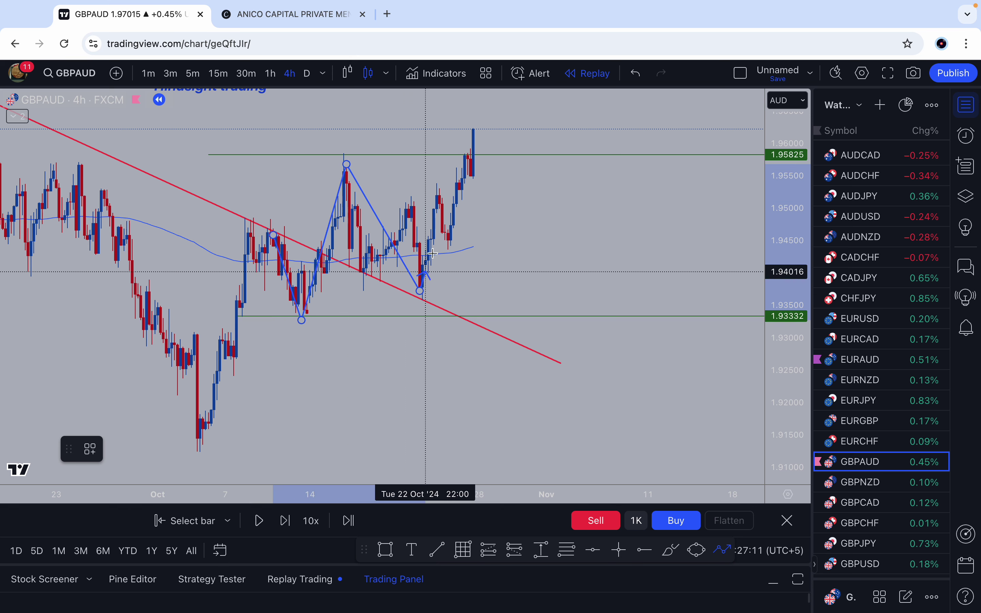
{"action": "double_click", "coordinate": [420, 280]}
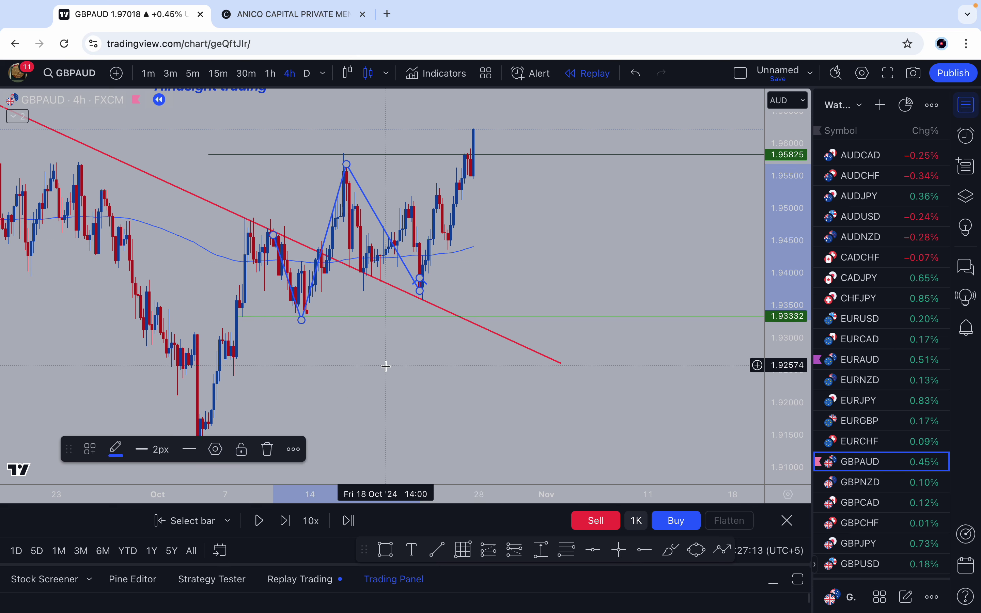
{"action": "key", "text": "Delete"}
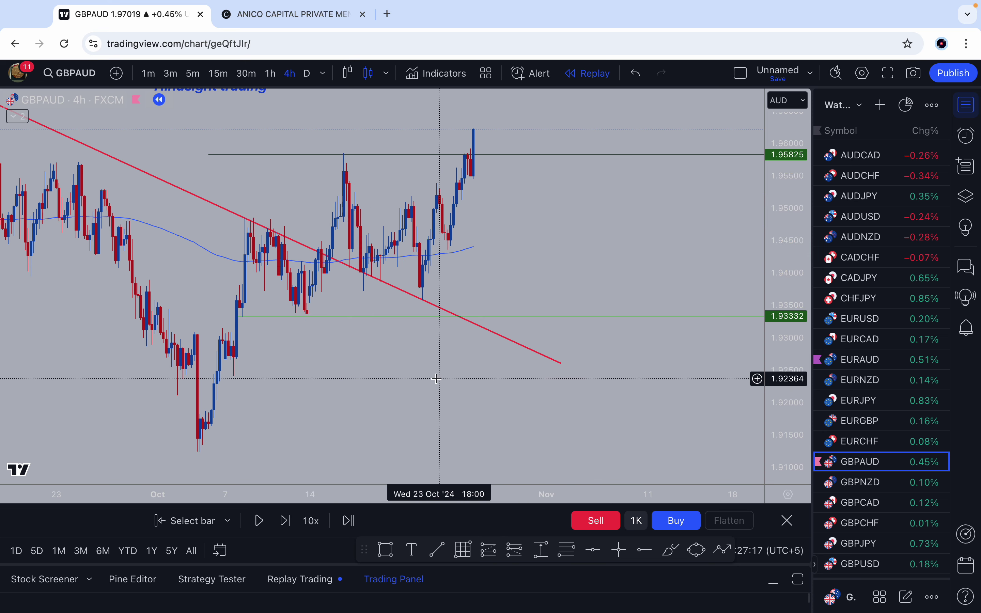
{"action": "scroll", "coordinate": [490, 388], "scroll_direction": "up", "scroll_amount": 3}
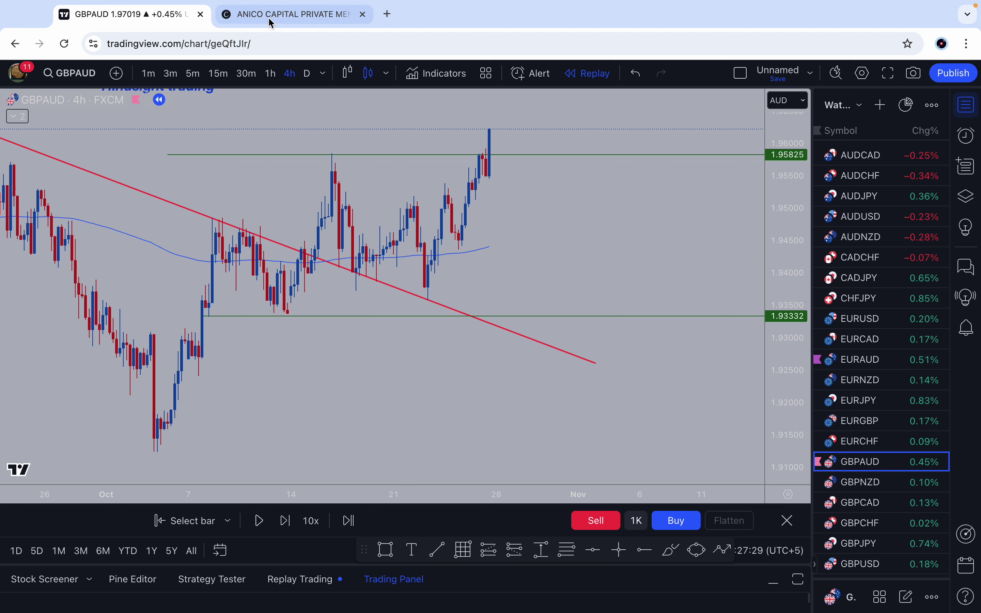
Step: Flip the chart to 1-hour candles and back to 4-hour
{"action": "left_click", "coordinate": [270, 73]}
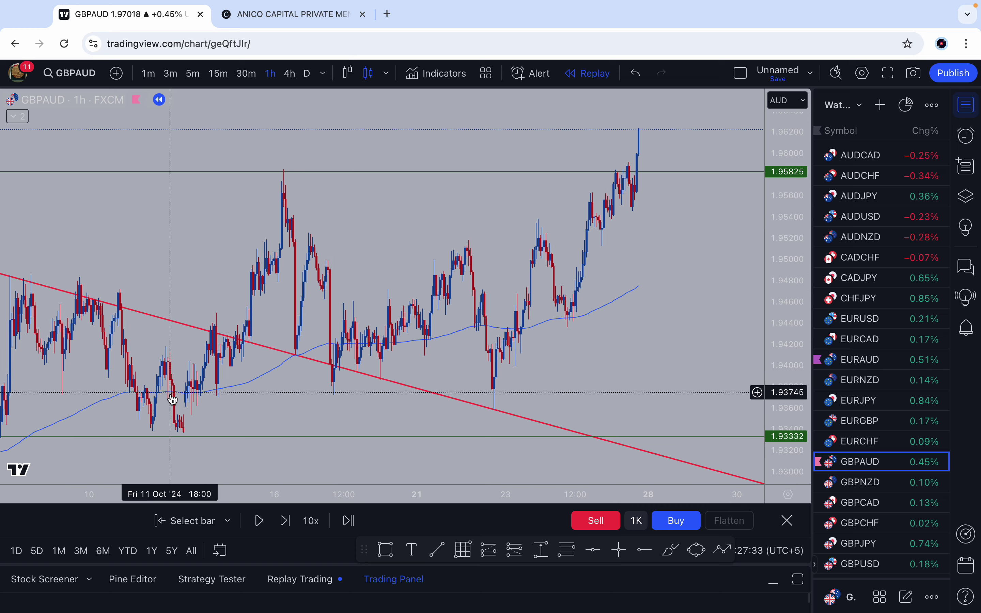
{"action": "left_click", "coordinate": [295, 81]}
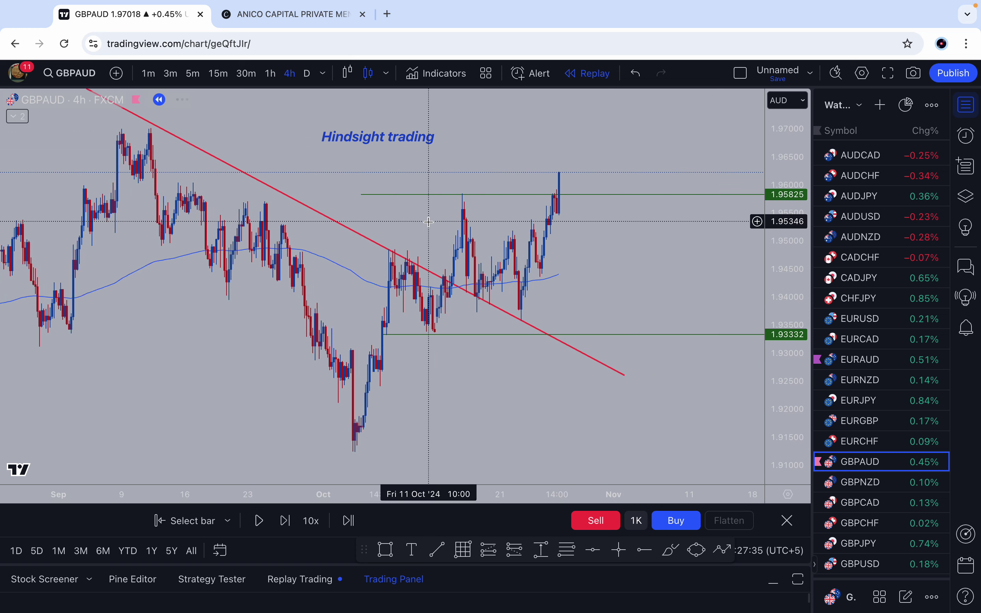
{"action": "scroll", "coordinate": [414, 309], "scroll_direction": "up", "scroll_amount": 2}
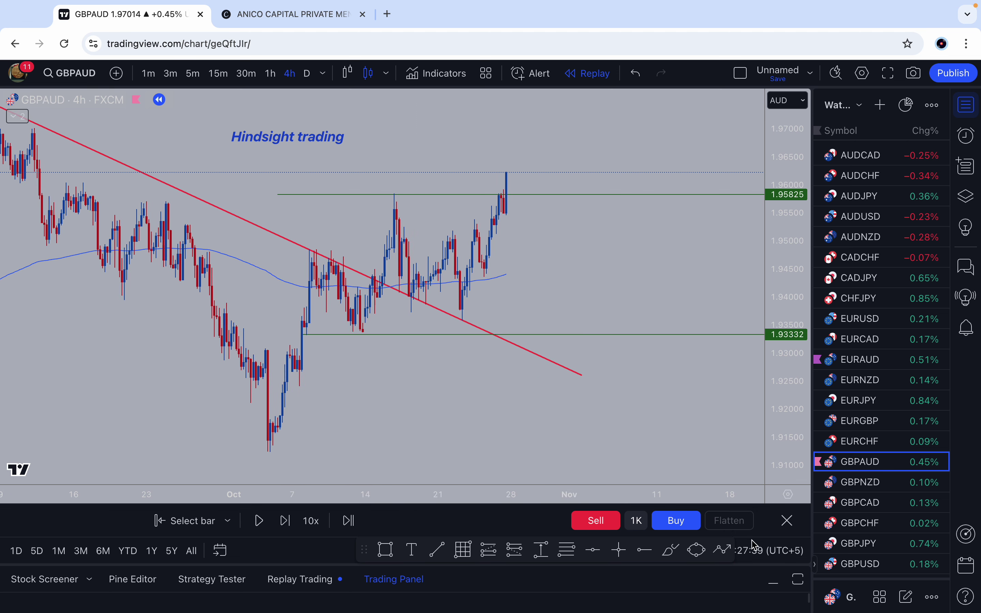
Step: Draw a blue arrow from the mid-October low up to the peak near 1.95825
{"action": "left_click", "coordinate": [723, 551]}
{"action": "left_click", "coordinate": [353, 340]}
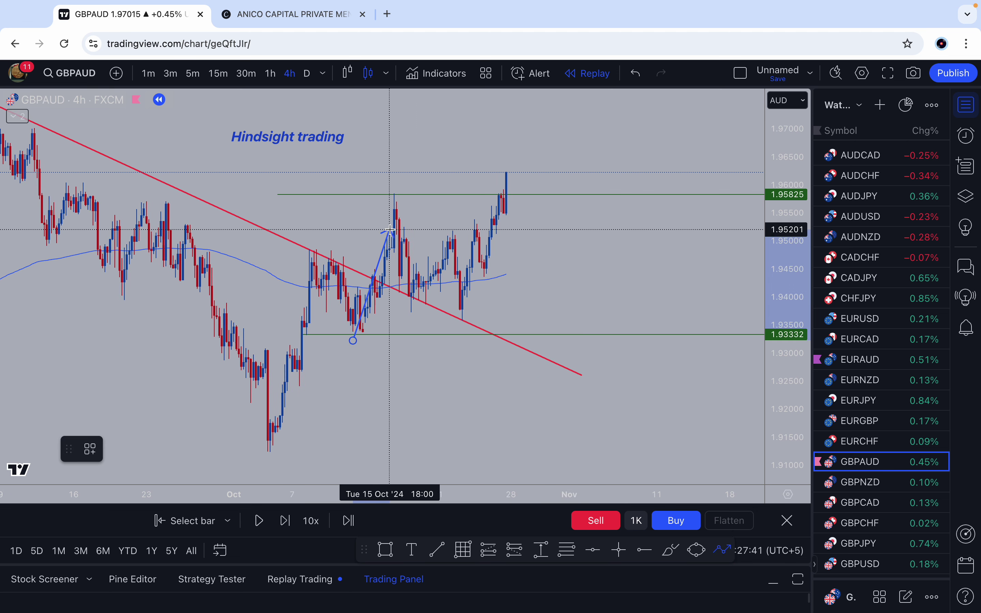
{"action": "left_click", "coordinate": [402, 196]}
{"action": "left_click", "coordinate": [577, 264]}
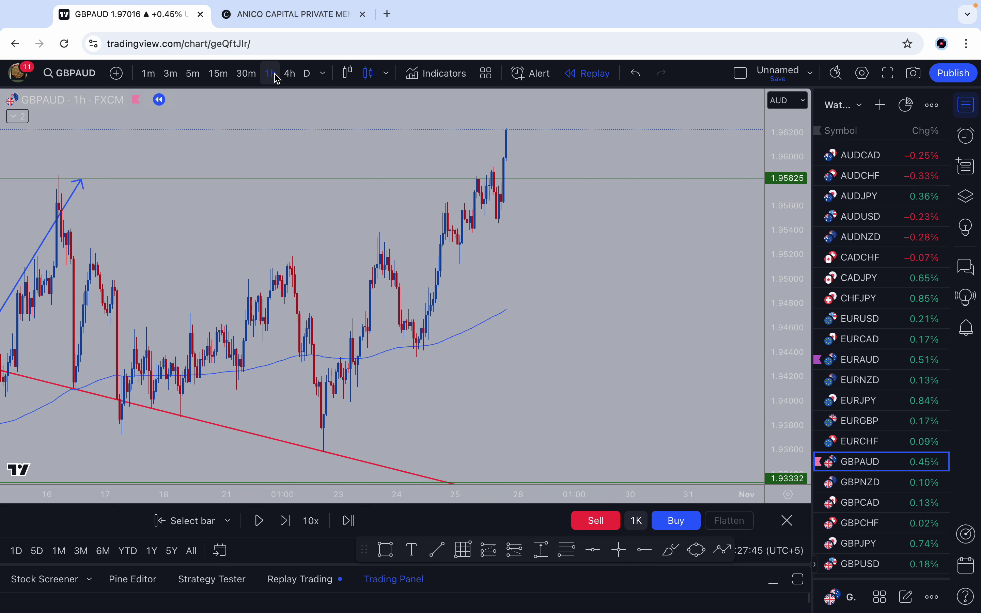
Step: Switch the chart to 30-minute candles
{"action": "scroll", "coordinate": [388, 249], "scroll_direction": "up", "scroll_amount": 3}
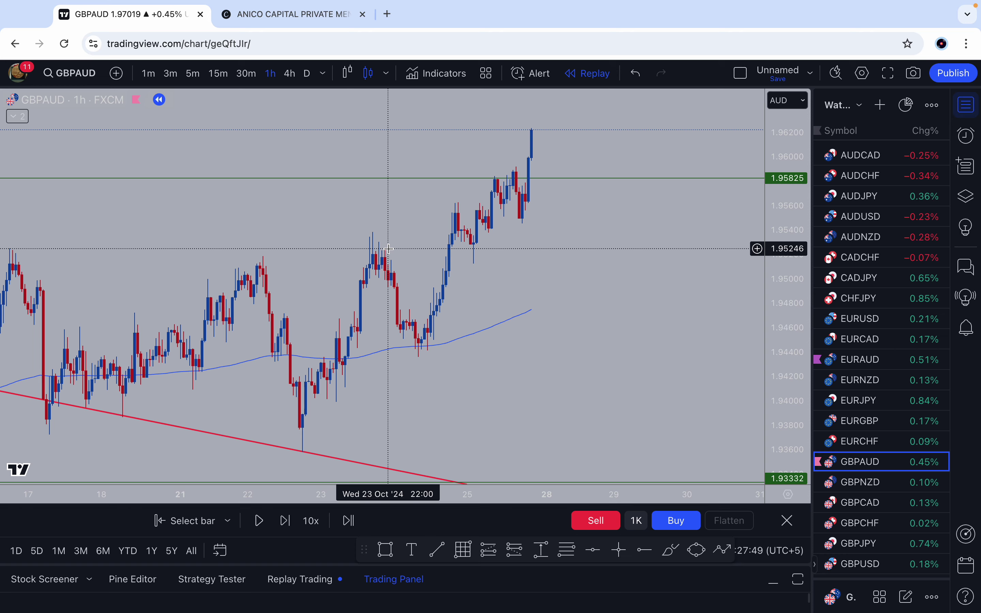
{"action": "scroll", "coordinate": [388, 249], "scroll_direction": "down", "scroll_amount": 5}
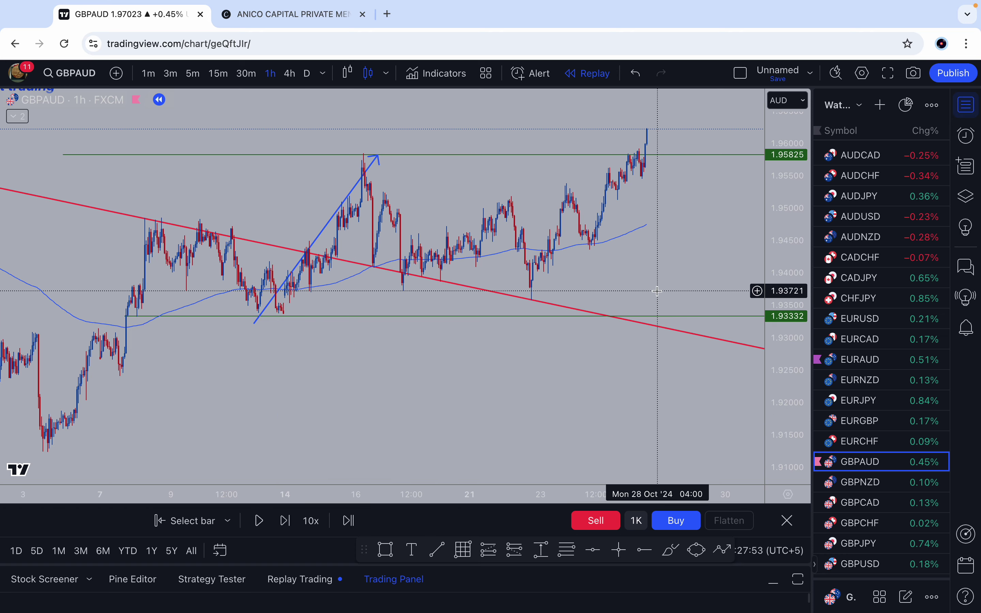
{"action": "scroll", "coordinate": [658, 291], "scroll_direction": "up", "scroll_amount": 3}
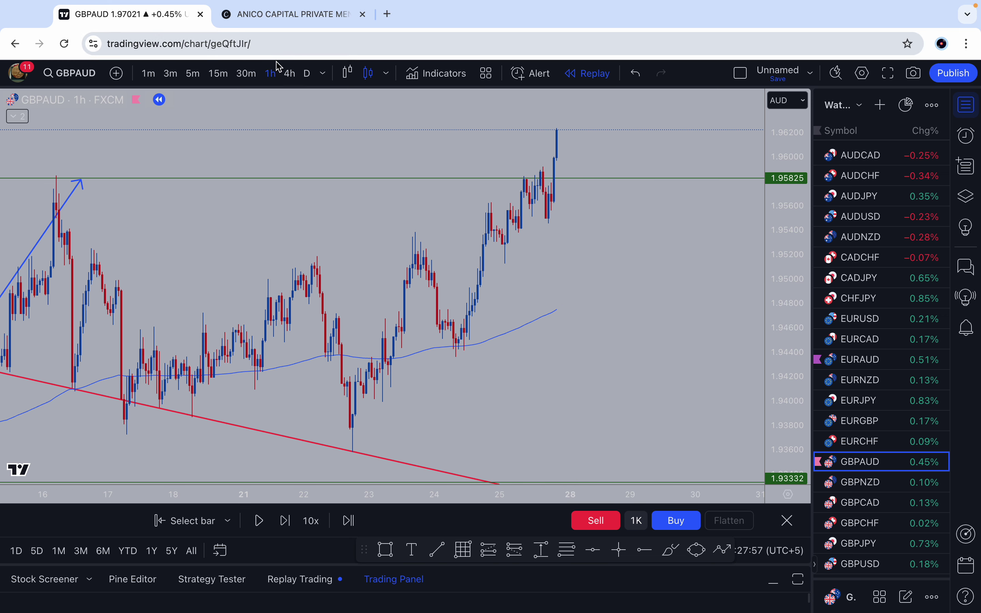
{"action": "left_click", "coordinate": [256, 81]}
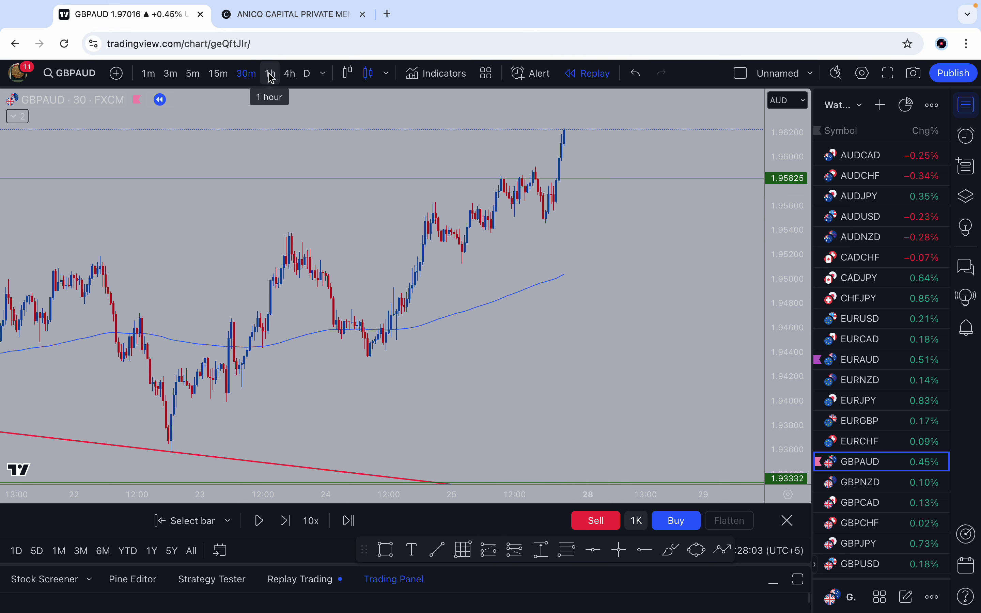
Step: Draw a pink rectangle zone just below 1.95825 and pick the Long Position tool
{"action": "scroll", "coordinate": [474, 212], "scroll_direction": "up", "scroll_amount": 3}
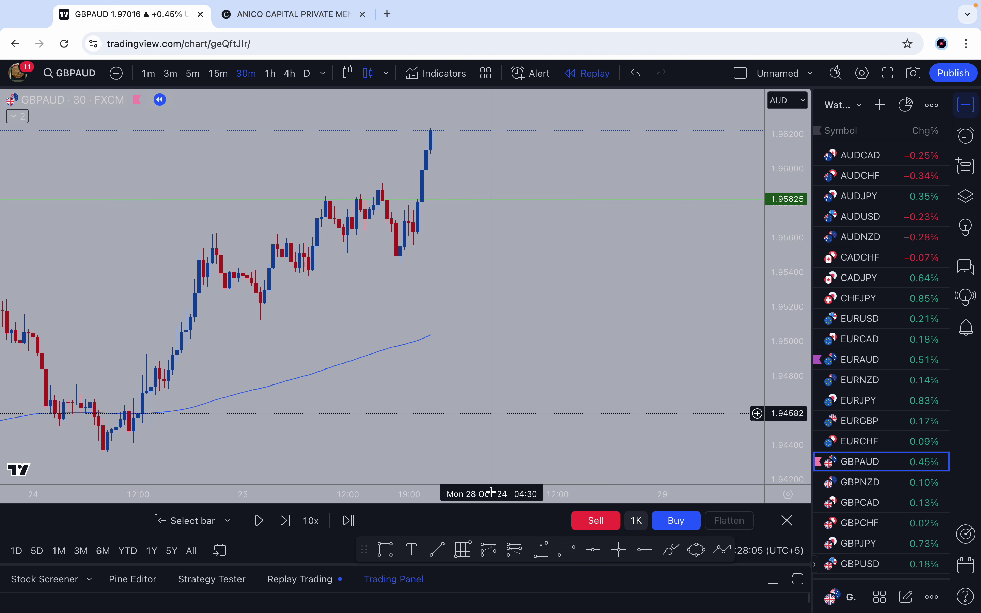
{"action": "left_click", "coordinate": [386, 550]}
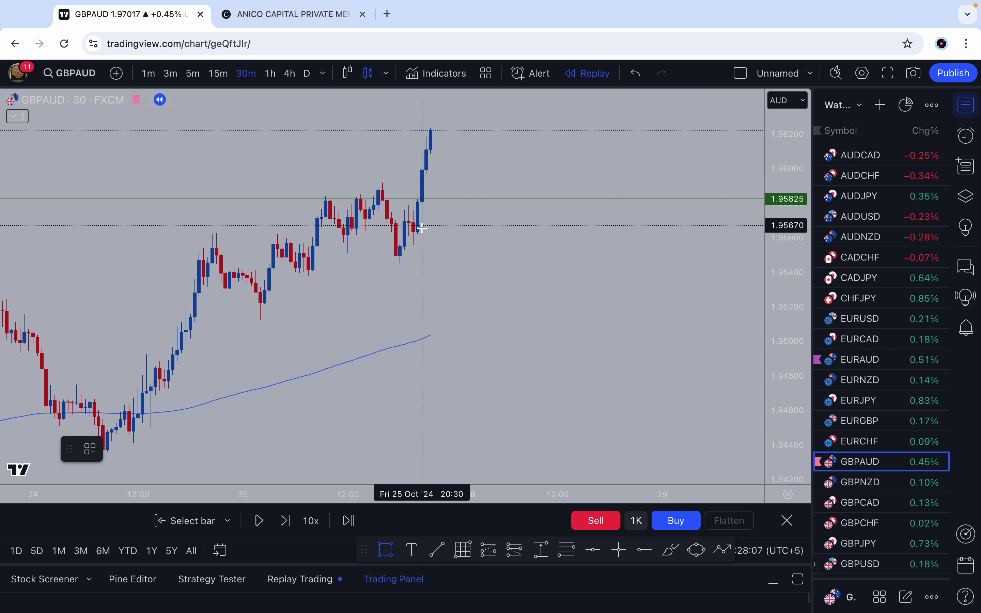
{"action": "left_click_drag", "start_coordinate": [401, 244], "coordinate": [628, 210]}
{"action": "left_click", "coordinate": [562, 336]}
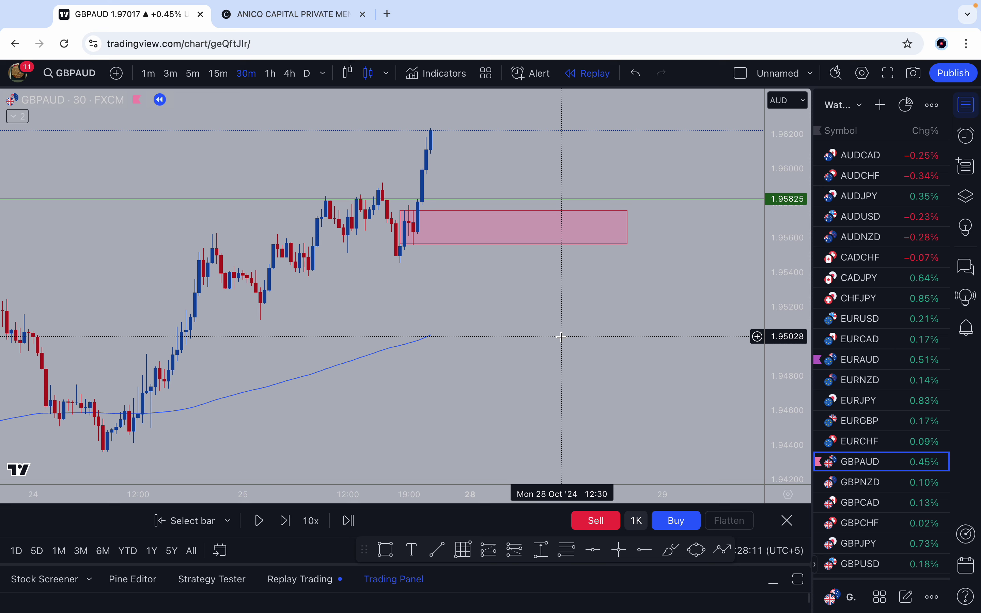
{"action": "left_click", "coordinate": [489, 549]}
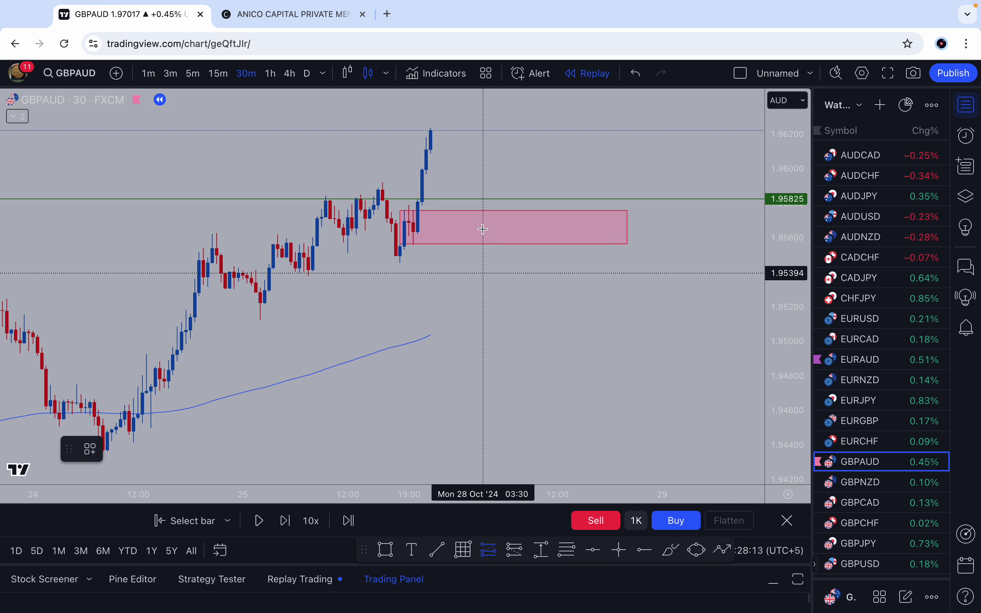
Step: Place a long position entering at 1.95761 at the zone top, with stop raised to 1.95518
{"action": "left_click", "coordinate": [471, 210]}
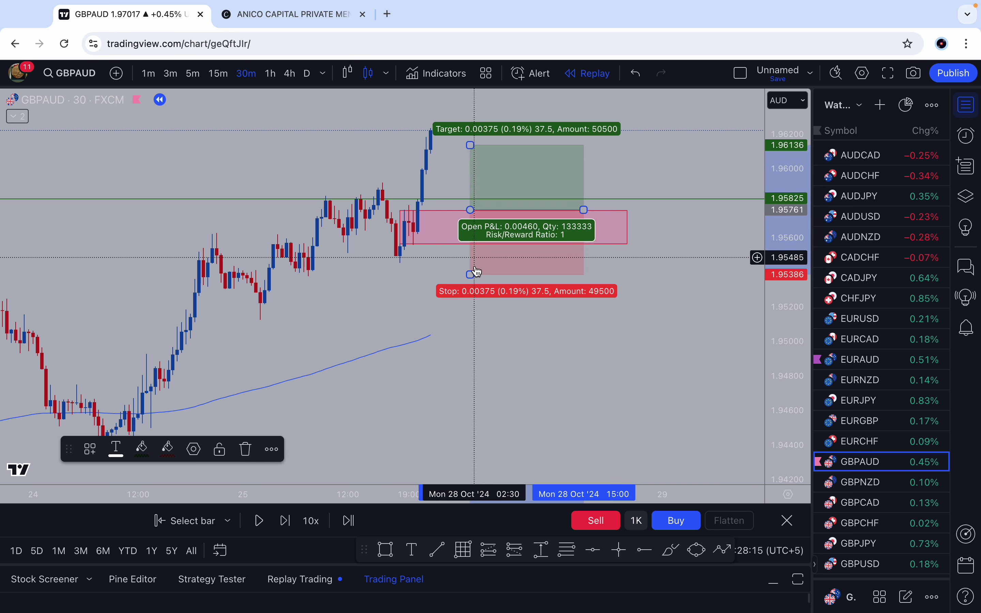
{"action": "left_click_drag", "start_coordinate": [507, 274], "coordinate": [565, 261]}
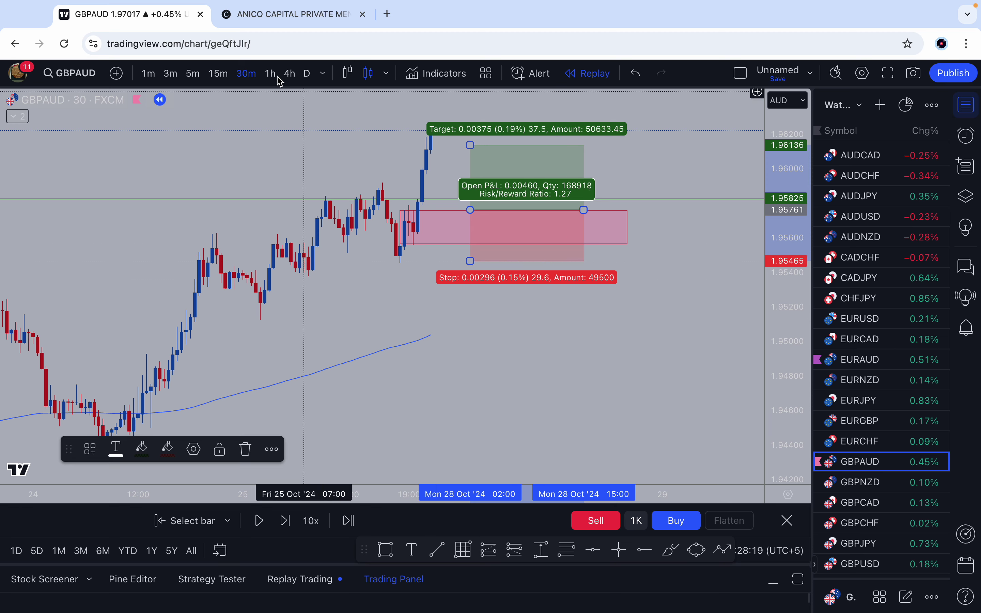
{"action": "left_click", "coordinate": [193, 73]}
{"action": "scroll", "coordinate": [324, 179], "scroll_direction": "up", "scroll_amount": 5}
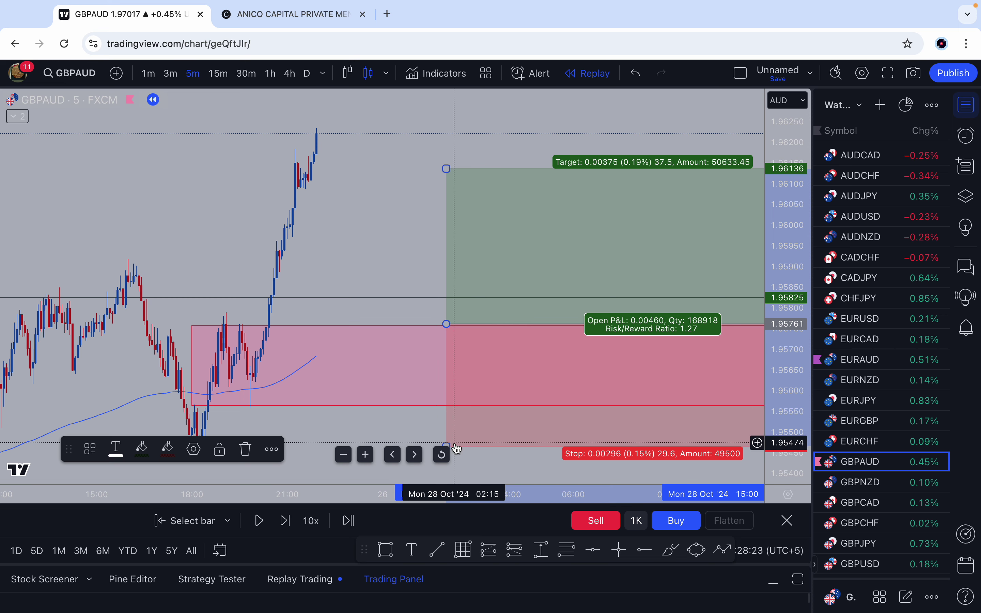
{"action": "left_click_drag", "start_coordinate": [449, 444], "coordinate": [473, 424]}
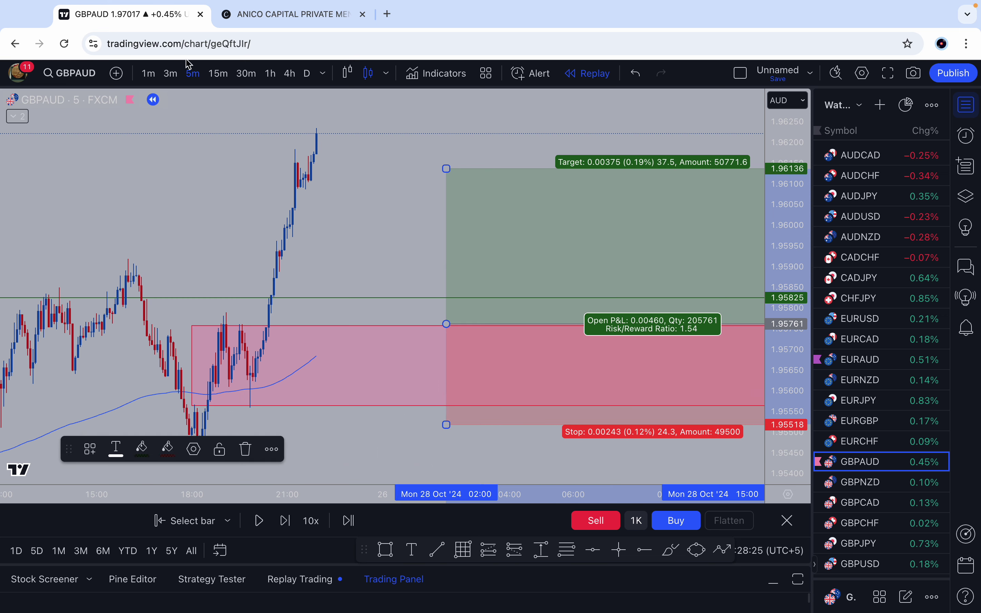
Step: On 1-hour candles, stretch the long position box further right in time
{"action": "left_click", "coordinate": [270, 73]}
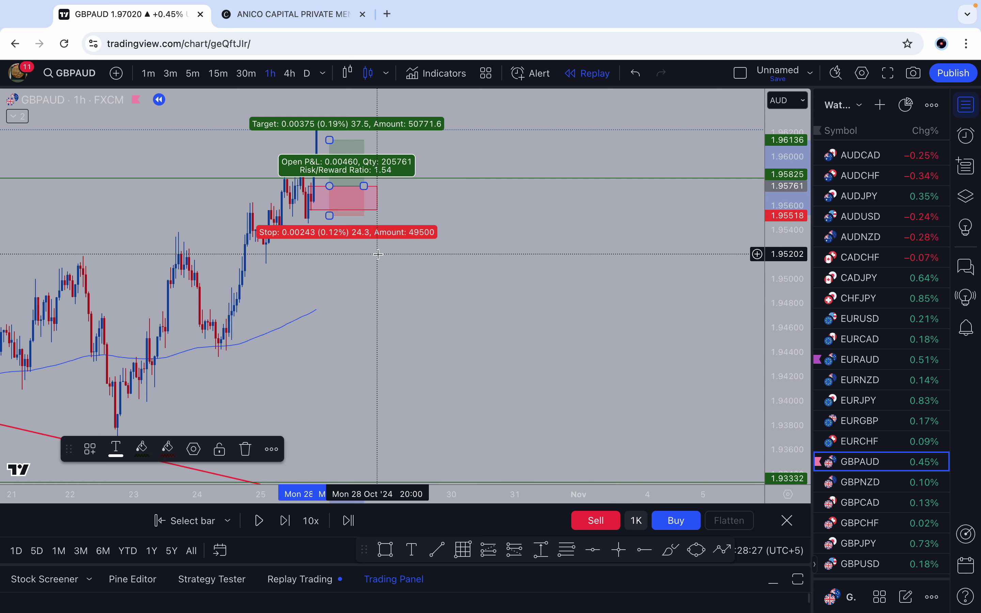
{"action": "scroll", "coordinate": [378, 254], "scroll_direction": "up", "scroll_amount": 2}
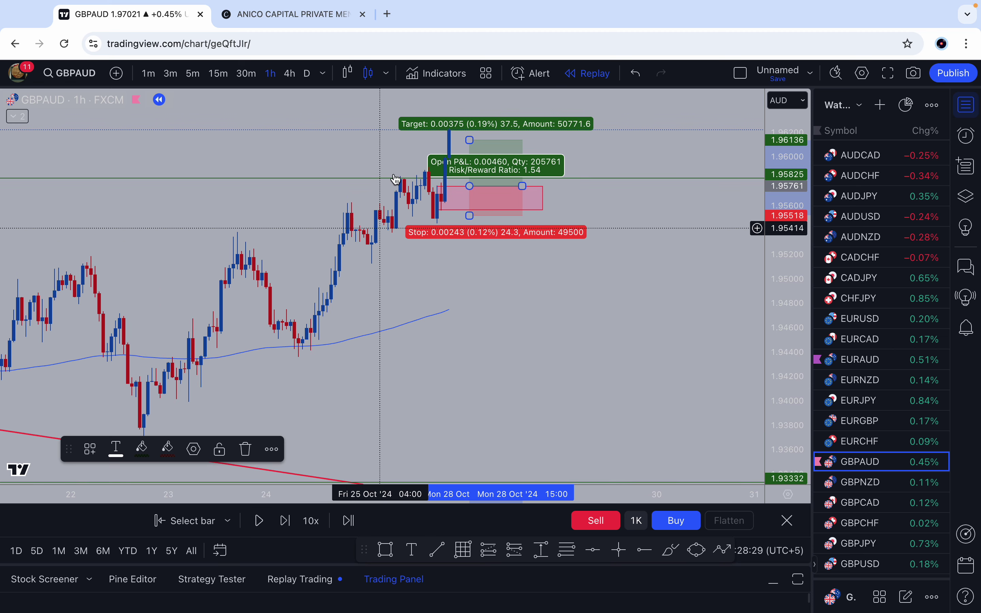
{"action": "scroll", "coordinate": [395, 179], "scroll_direction": "down", "scroll_amount": 3}
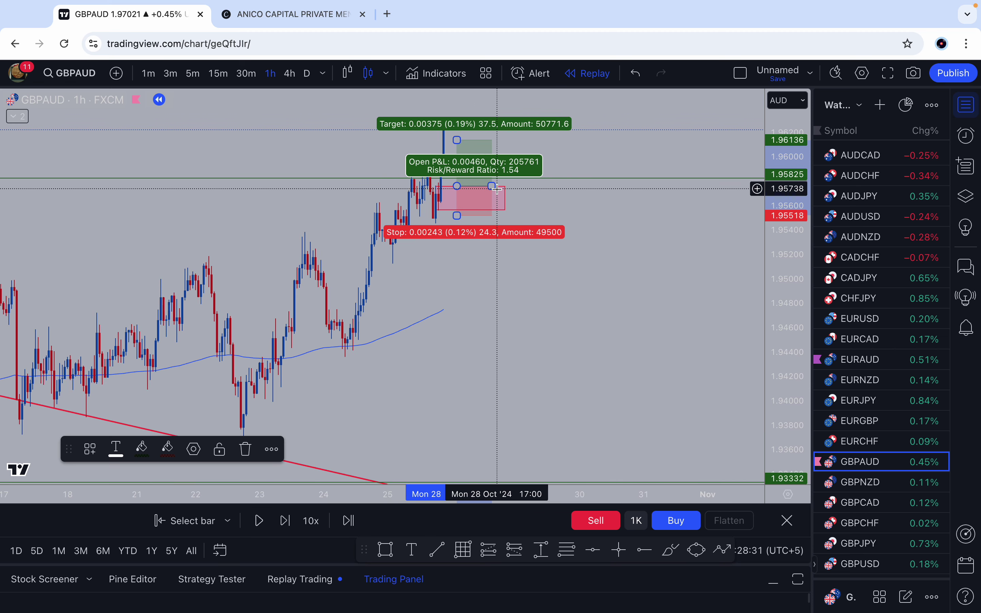
{"action": "left_click_drag", "start_coordinate": [495, 188], "coordinate": [553, 187]}
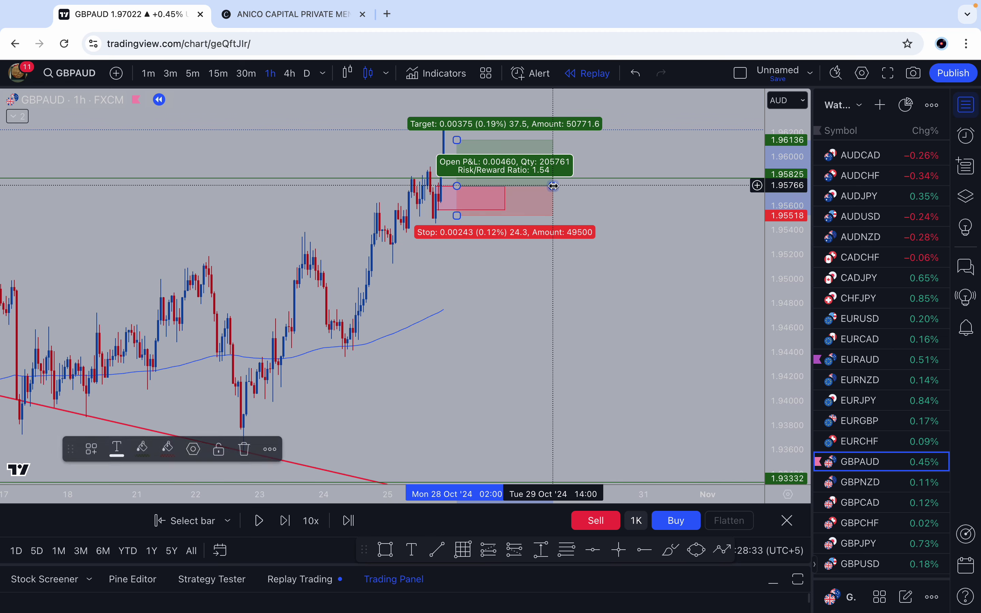
{"action": "left_click", "coordinate": [550, 276]}
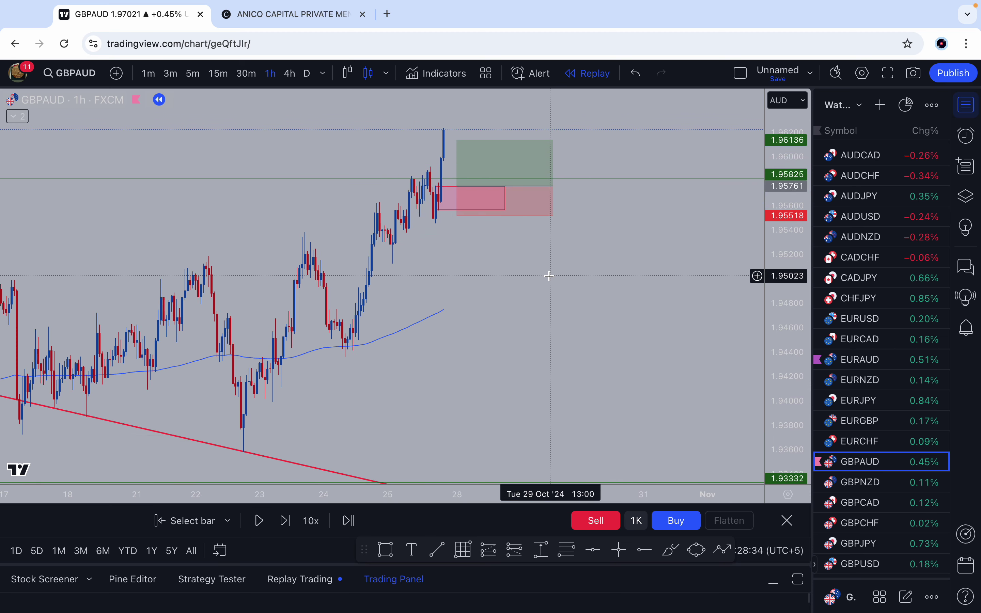
Step: On 4-hour candles, raise the long position's target to about 1.96987, then review on 1h and 4h
{"action": "left_click", "coordinate": [290, 73]}
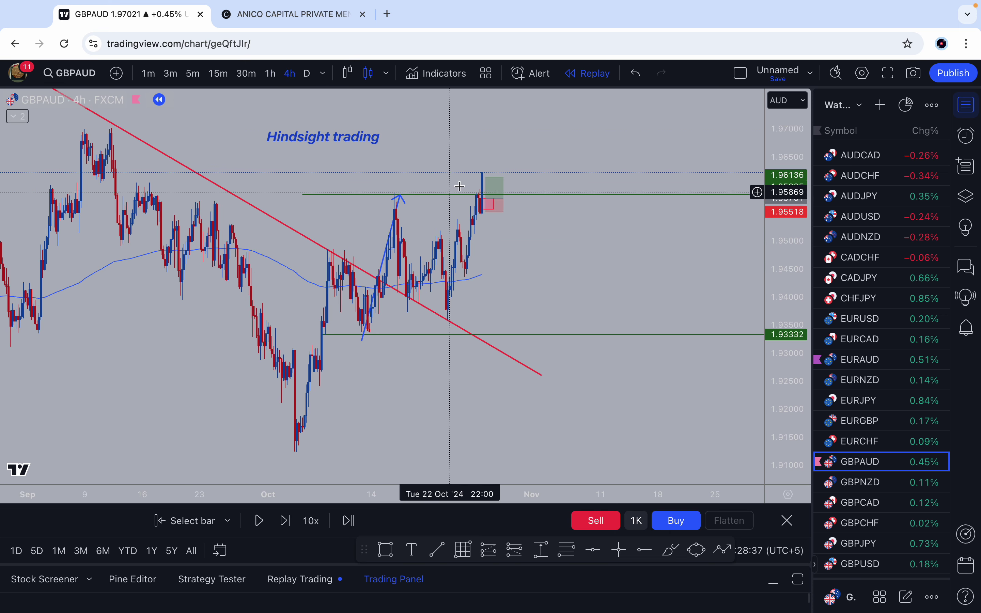
{"action": "left_click_drag", "start_coordinate": [497, 177], "coordinate": [520, 130]}
{"action": "scroll", "coordinate": [557, 262], "scroll_direction": "up", "scroll_amount": 5}
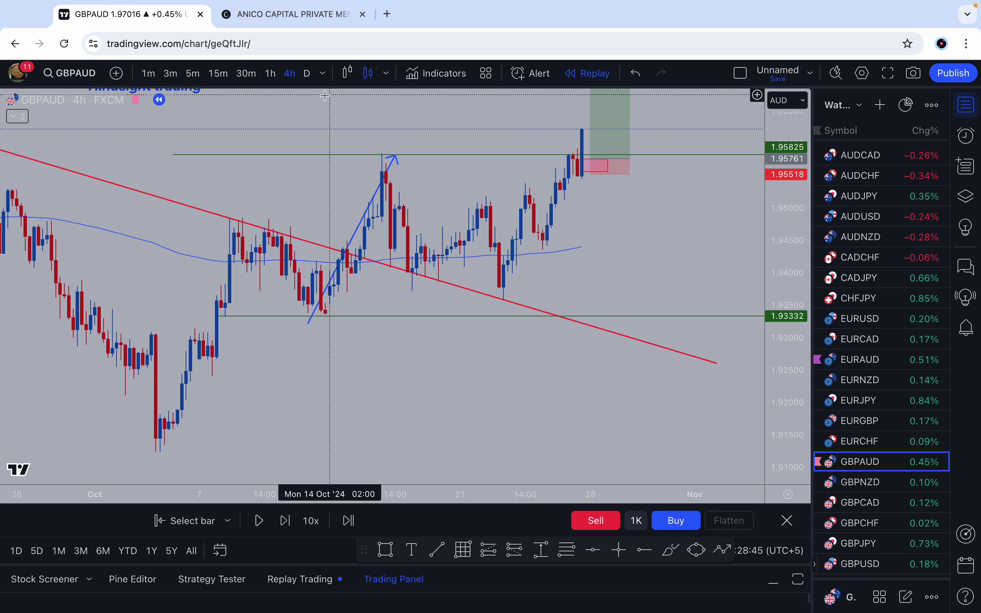
{"action": "left_click", "coordinate": [271, 77]}
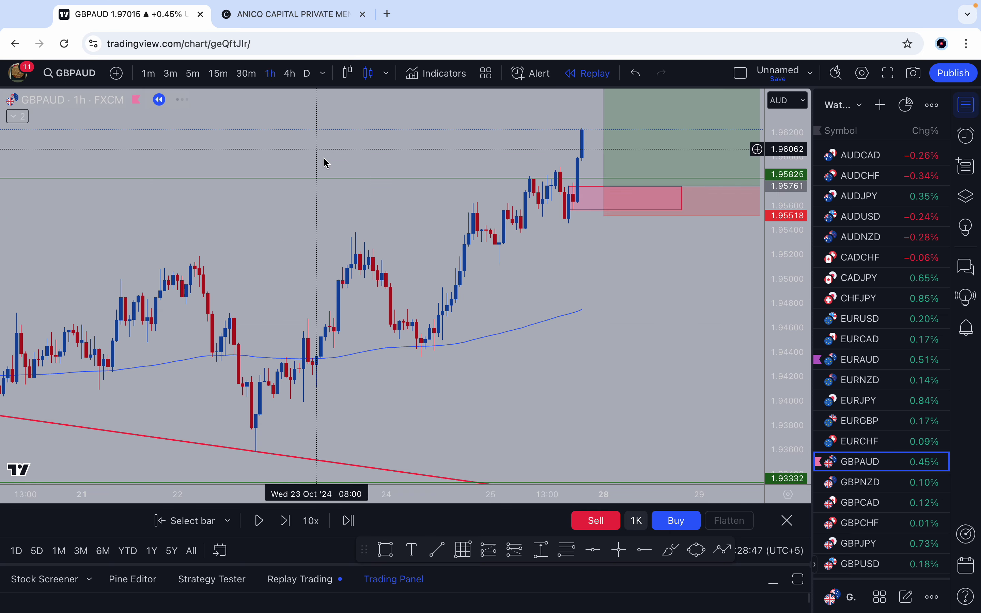
{"action": "scroll", "coordinate": [373, 237], "scroll_direction": "down", "scroll_amount": 3}
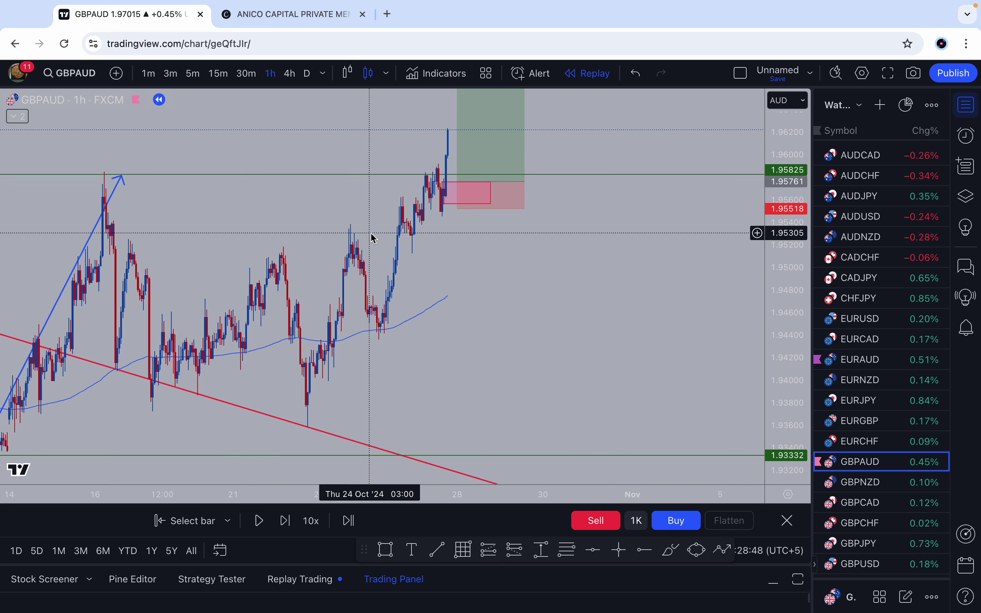
{"action": "left_click", "coordinate": [287, 73]}
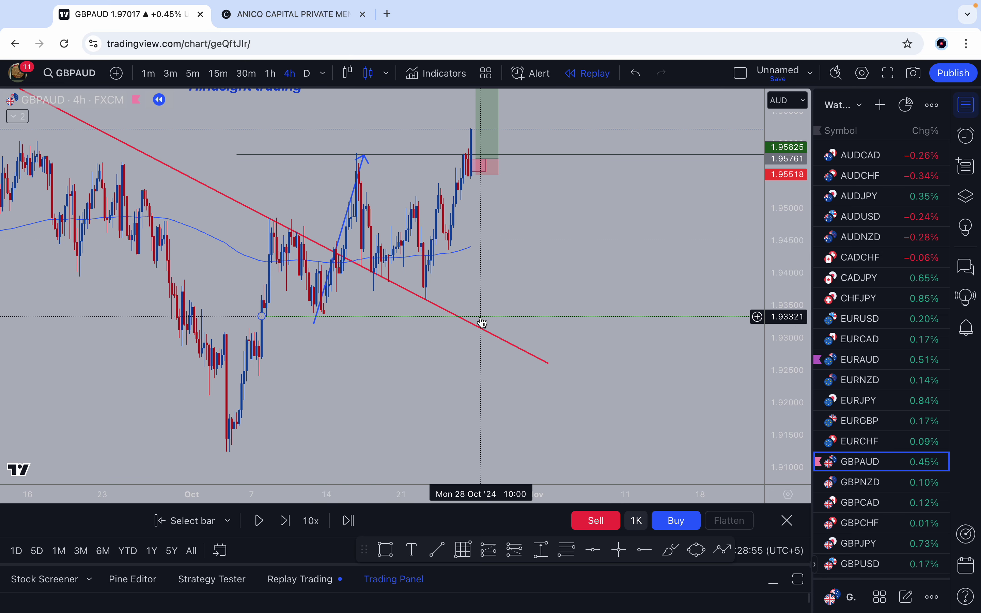
{"action": "scroll", "coordinate": [482, 323], "scroll_direction": "down", "scroll_amount": 2}
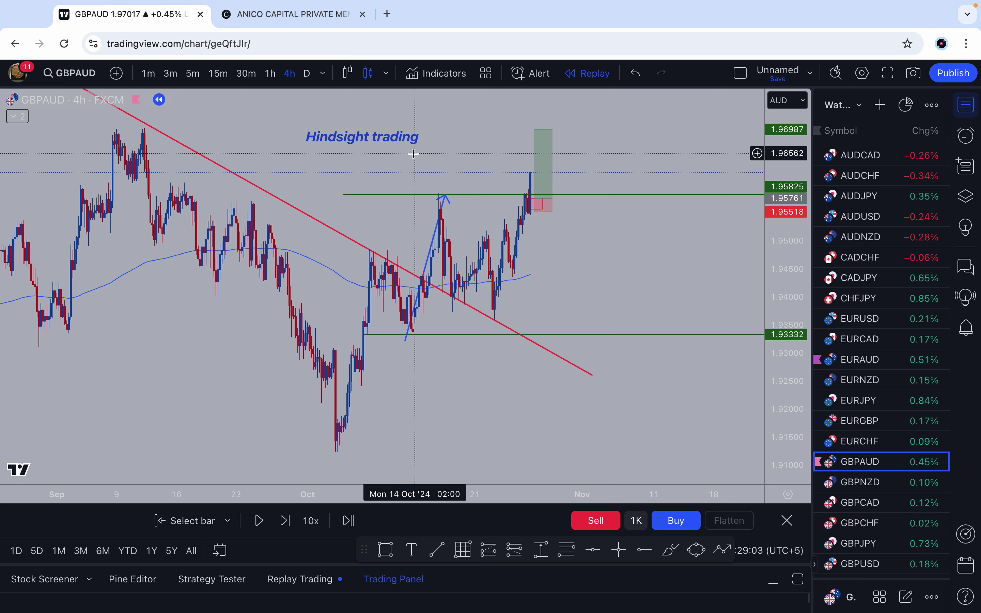
Step: Move from 1-hour to 30-minute candles to watch price reach the 1.96987 target
{"action": "left_click", "coordinate": [271, 74]}
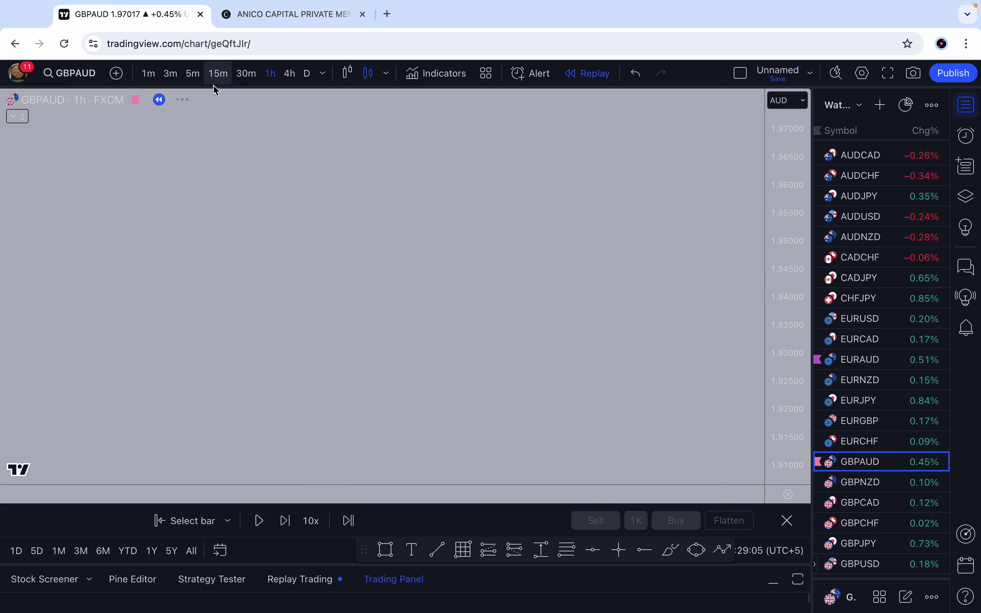
{"action": "left_click", "coordinate": [246, 74]}
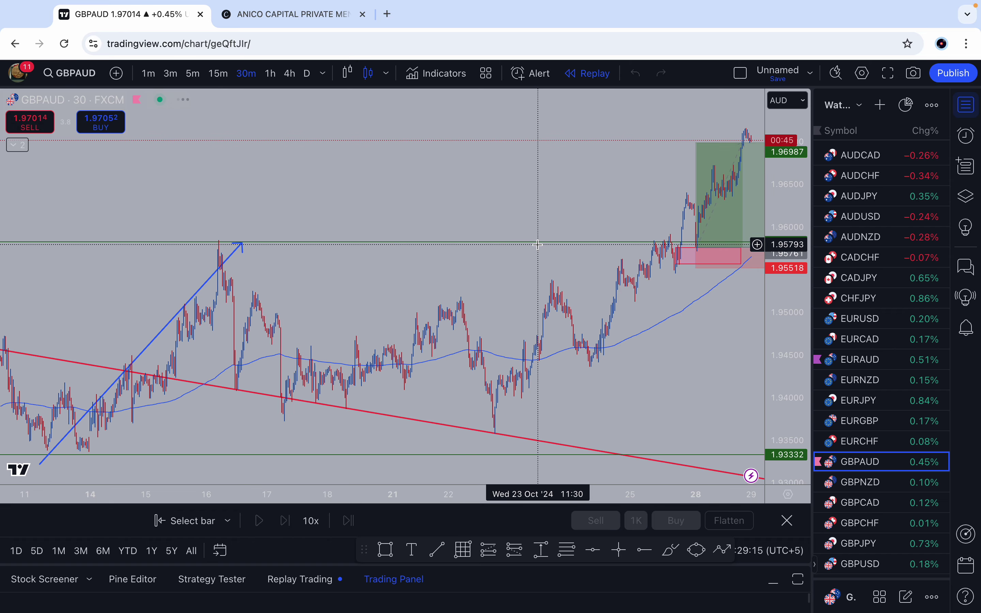
Step: On 4-hour candles, place a horizontal ray at the September high, 1.96984, checking it on daily
{"action": "left_click", "coordinate": [271, 73]}
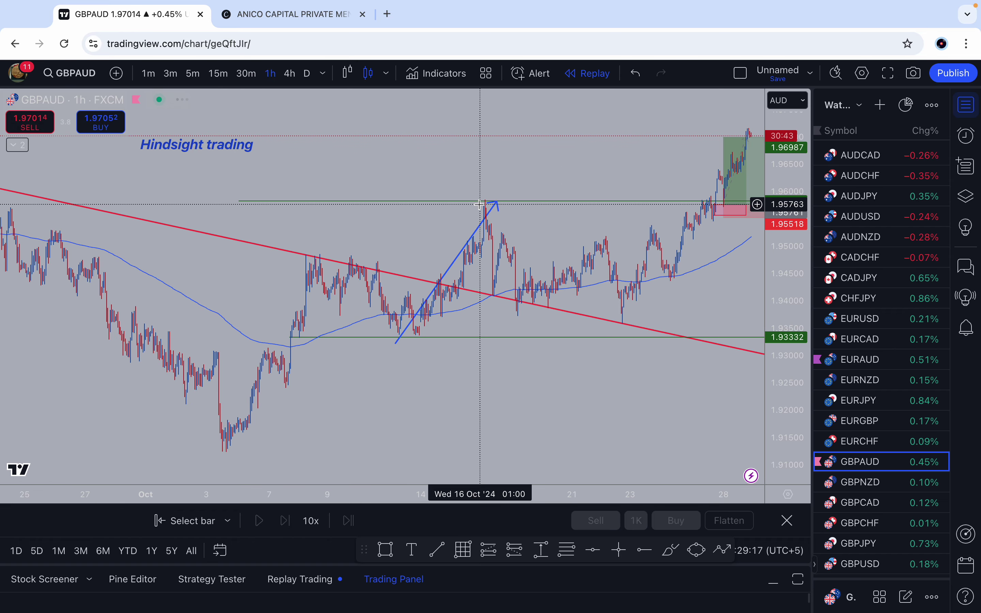
{"action": "scroll", "coordinate": [523, 266], "scroll_direction": "up", "scroll_amount": 2}
{"action": "left_click", "coordinate": [290, 73]}
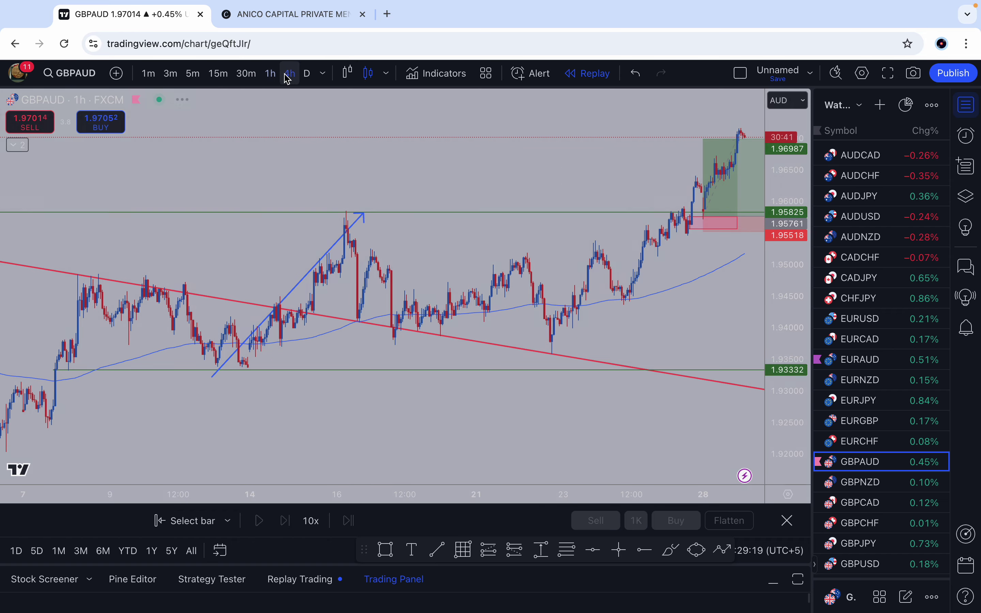
{"action": "scroll", "coordinate": [450, 221], "scroll_direction": "right", "scroll_amount": 3}
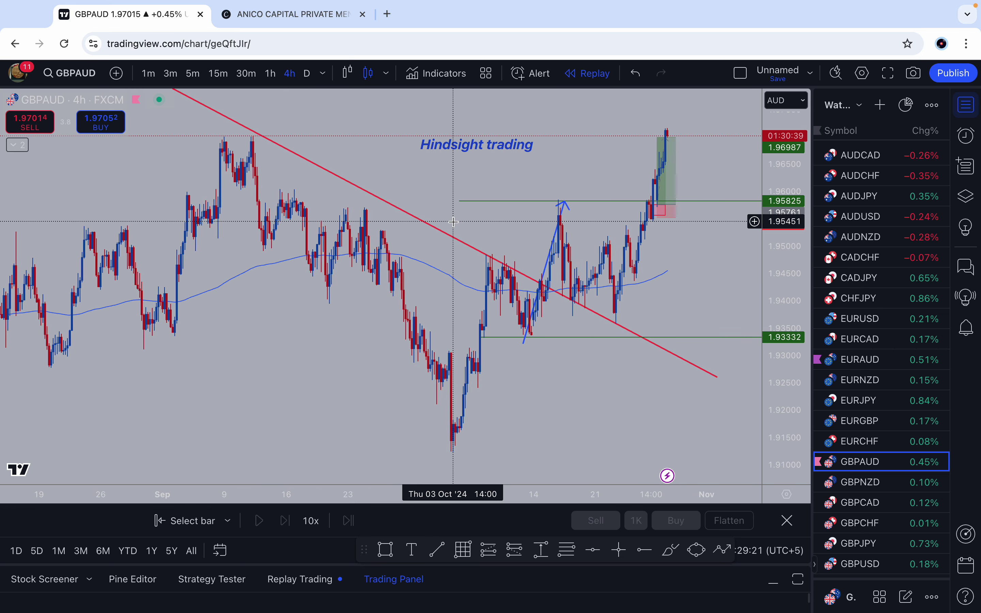
{"action": "left_click", "coordinate": [643, 550]}
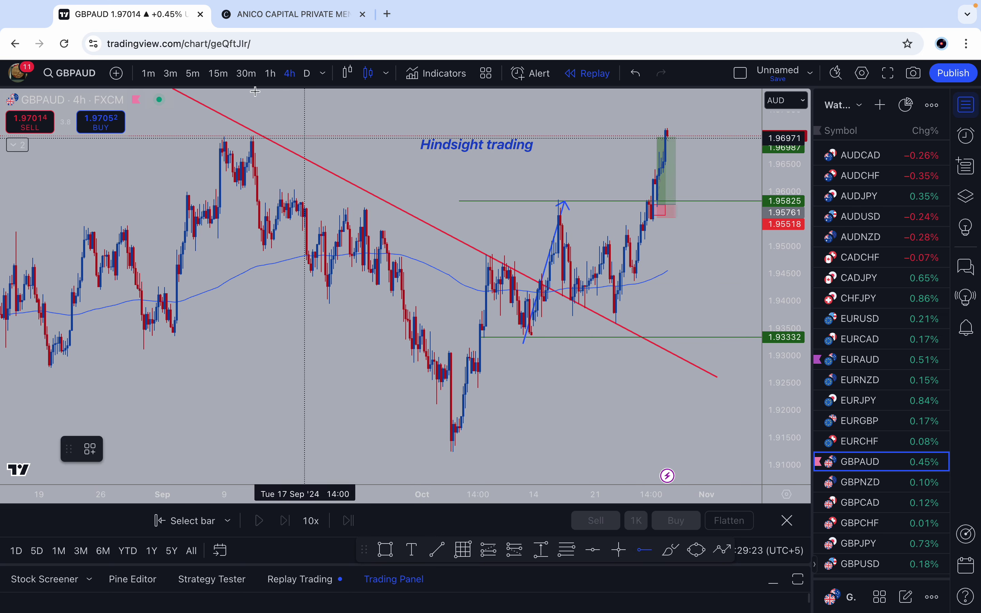
{"action": "left_click", "coordinate": [183, 138]}
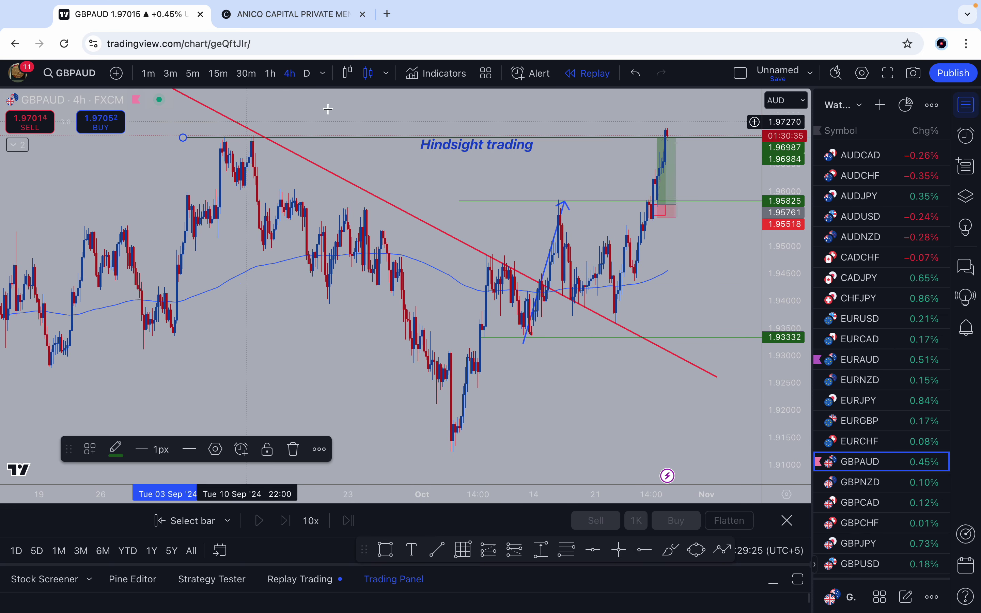
{"action": "left_click", "coordinate": [306, 77]}
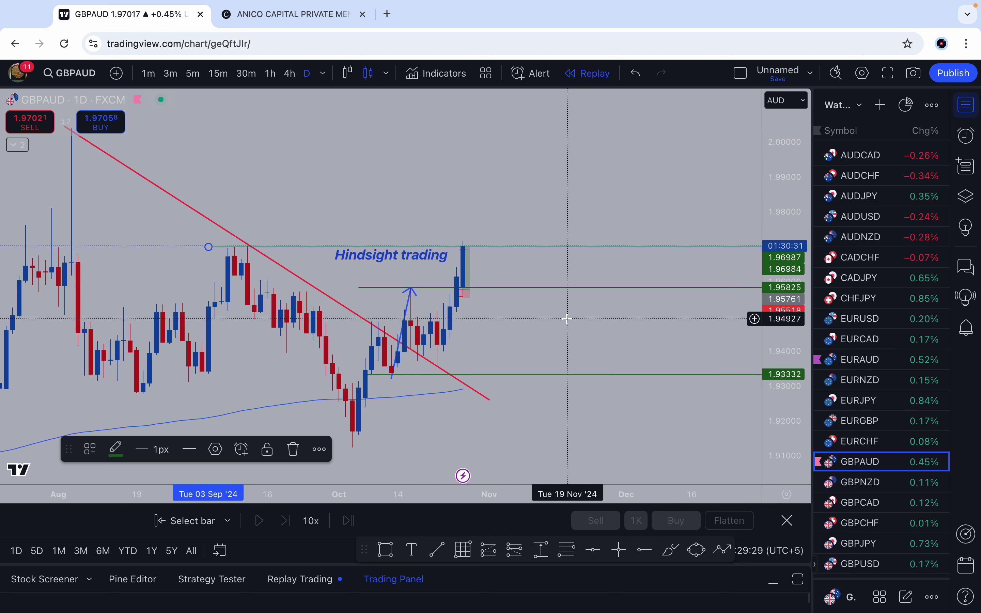
{"action": "left_click", "coordinate": [290, 73]}
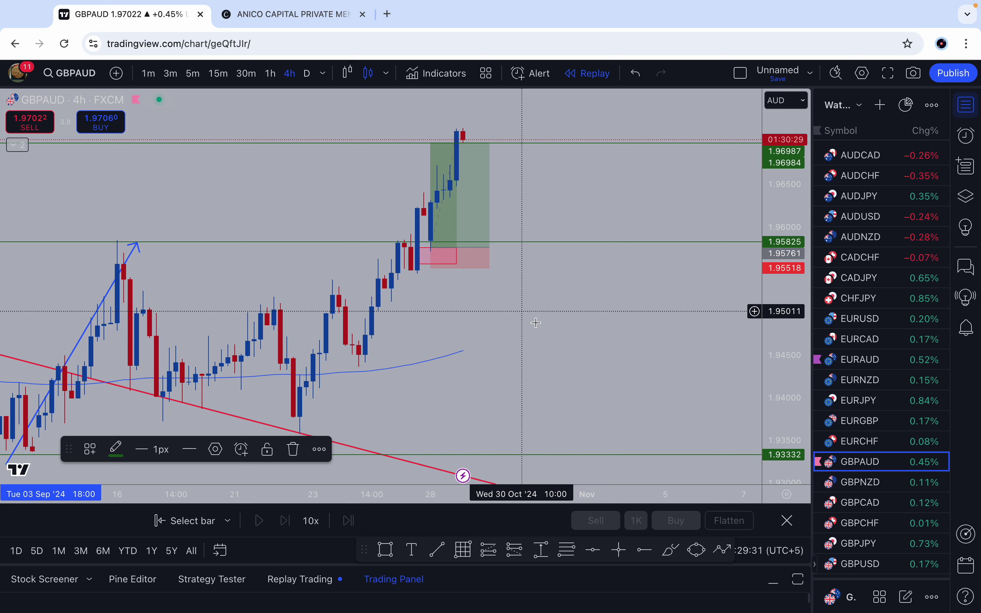
Step: On 1-hour candles, draw a small blue upward arrow starting just above 1.95825
{"action": "left_click", "coordinate": [556, 342]}
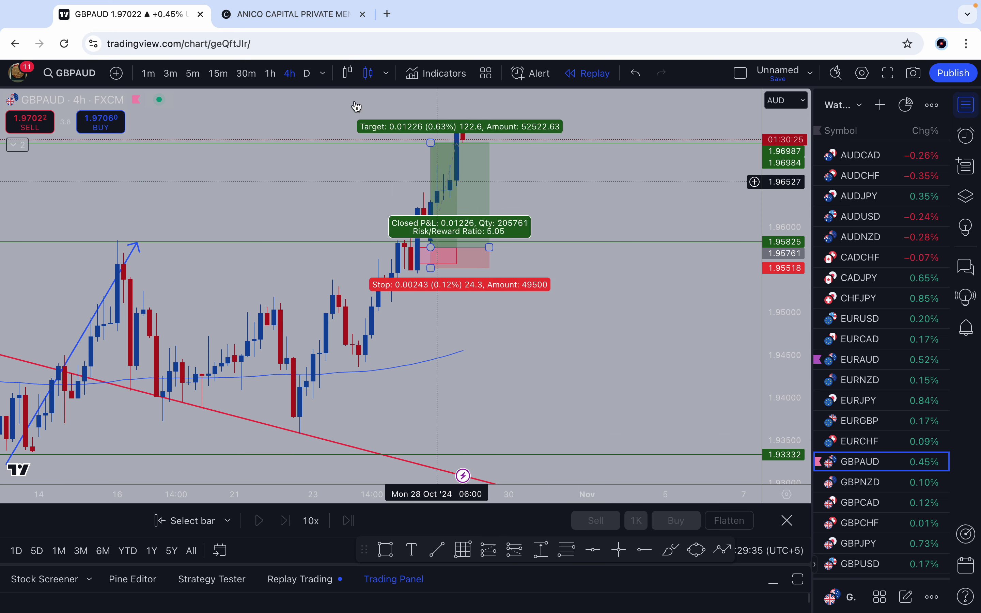
{"action": "left_click", "coordinate": [270, 73]}
{"action": "scroll", "coordinate": [396, 224], "scroll_direction": "down", "scroll_amount": 5}
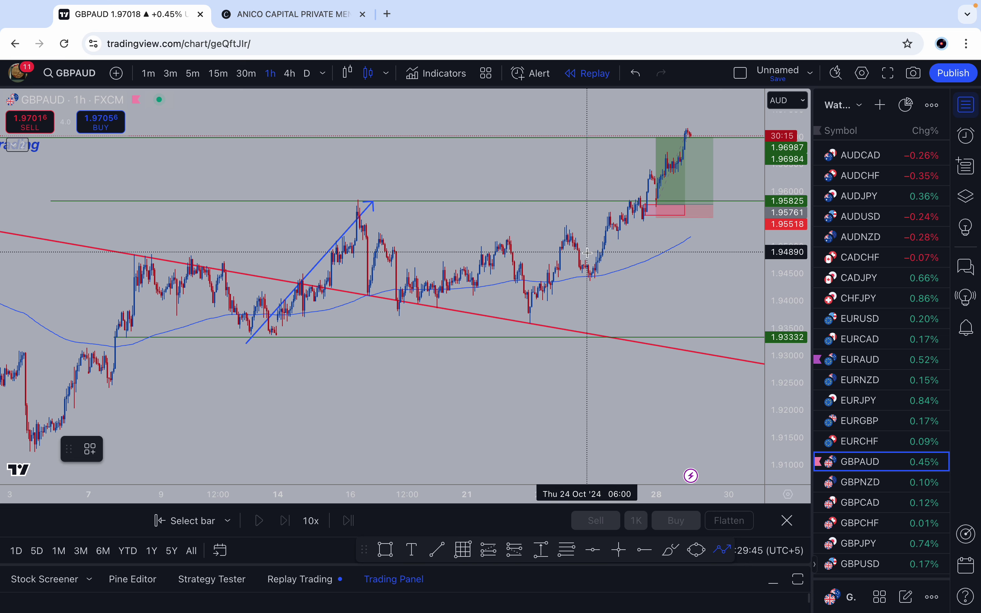
{"action": "left_click", "coordinate": [570, 197]}
{"action": "left_click", "coordinate": [589, 157]}
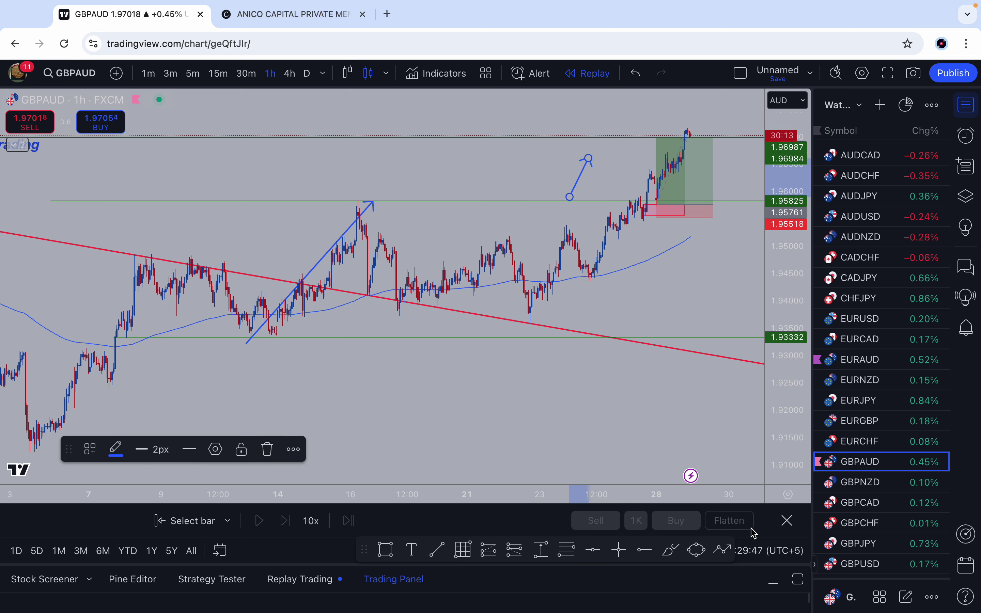